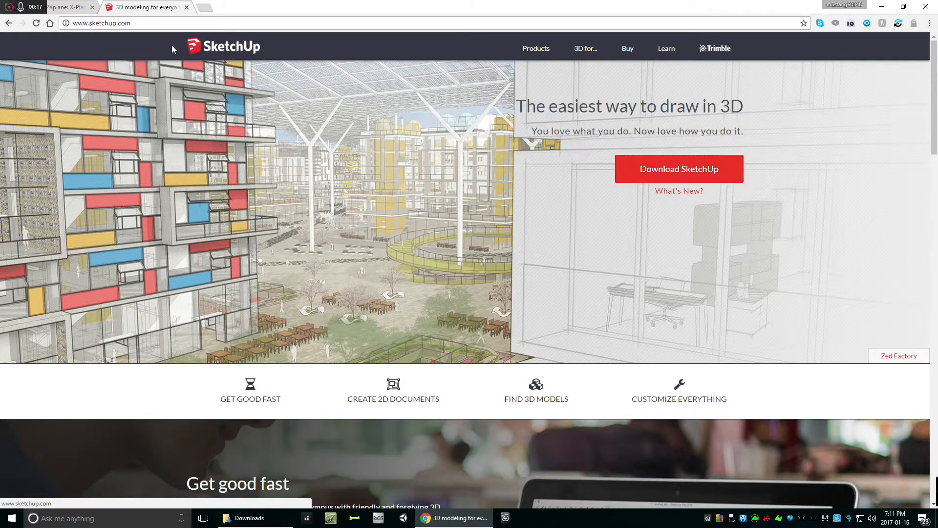
Check the SketchUp2Xplane plugin page and search the 3D models on the SketchUp website for "rogers centre"
left_click(61, 7)
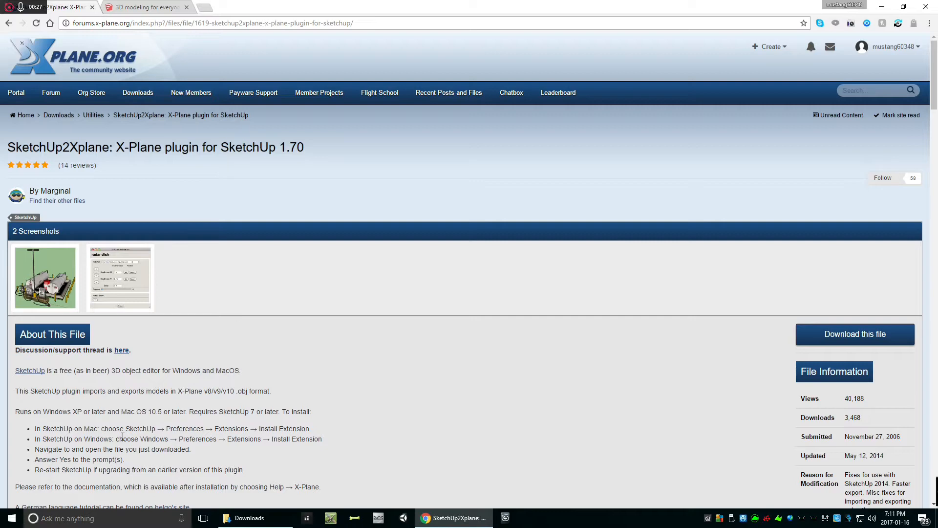
left_click(156, 7)
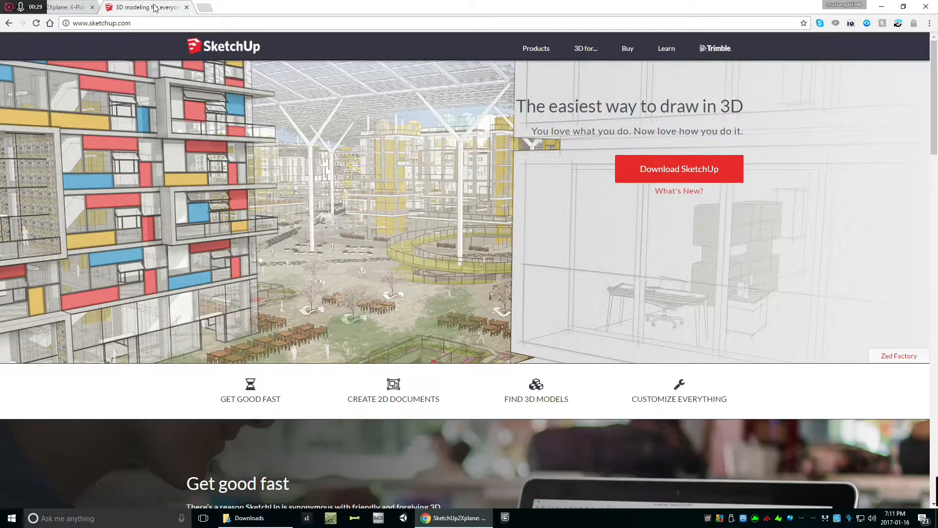
left_click(535, 394)
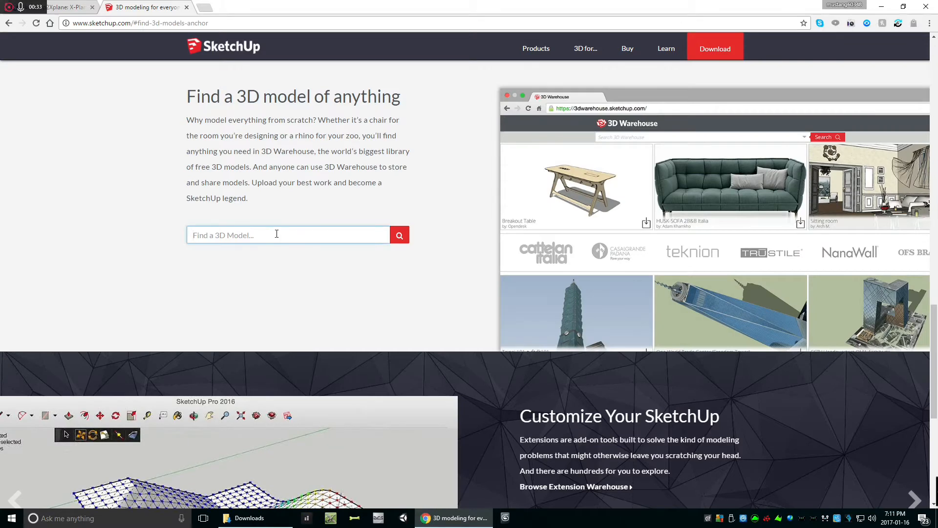
type("rogers")
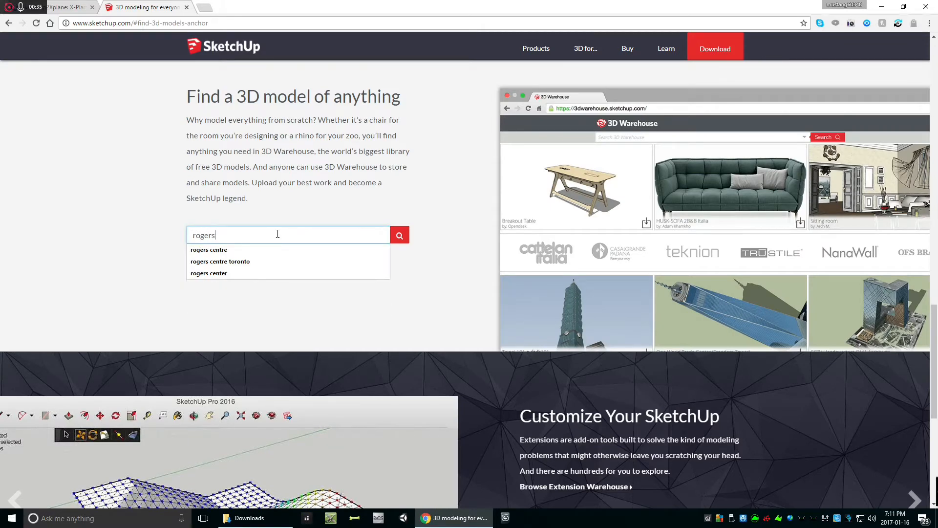
key("Down")
key("Return")
key("Return")
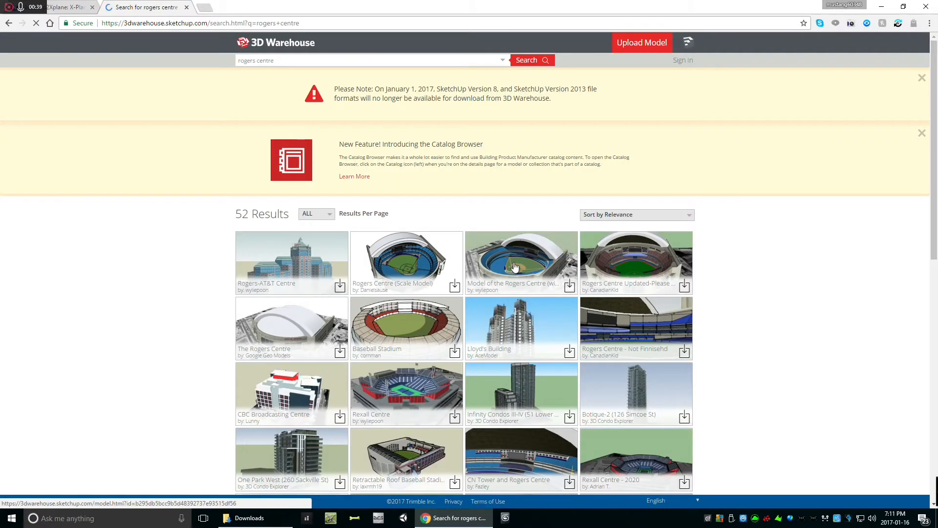
Download "Model of the Rogers Centre (with dome opened)" from 3D Warehouse as a SketchUp 2015 model
left_click(514, 262)
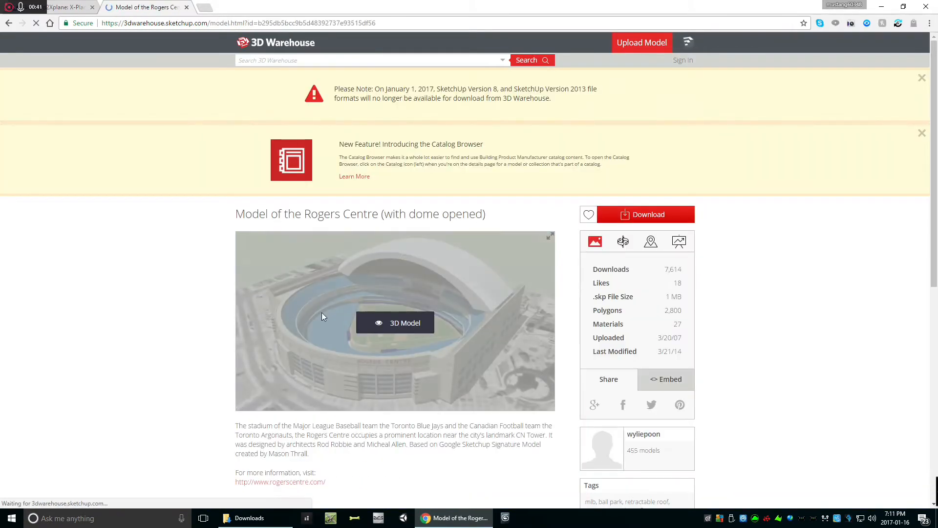
left_click(657, 216)
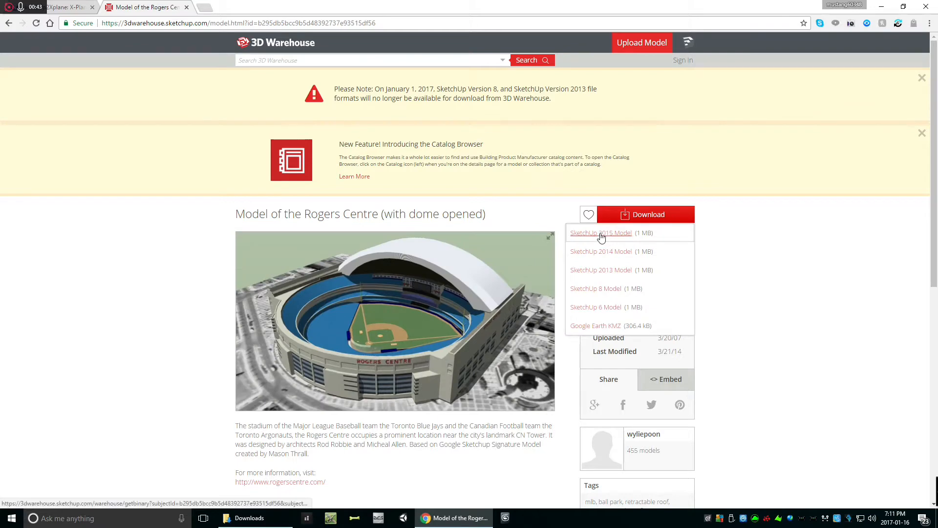
left_click(601, 234)
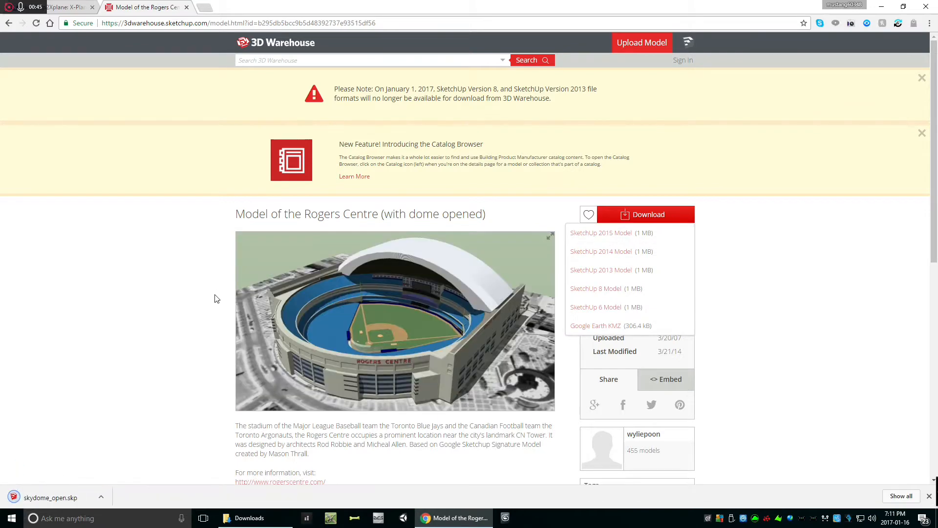
Open the downloaded skydome_open model from the Downloads folder in SketchUp
left_click(249, 520)
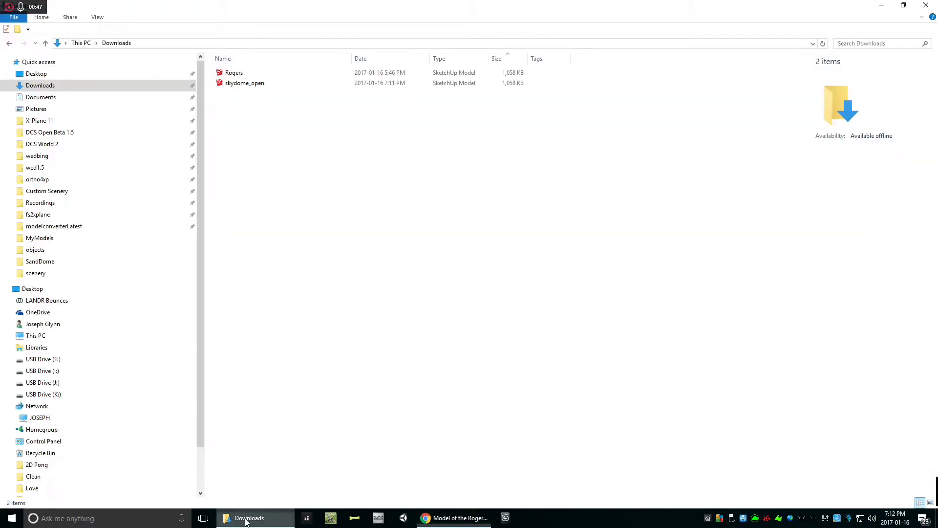
double_click(246, 85)
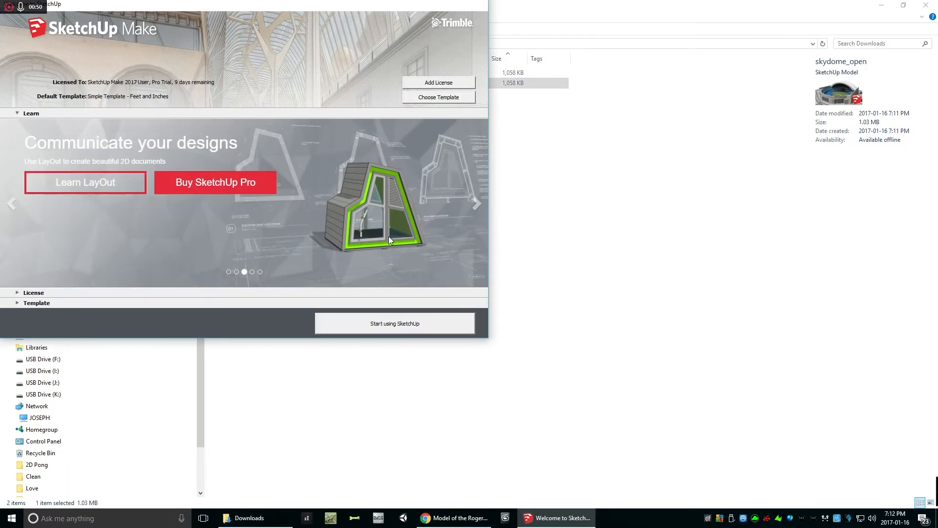
left_click(389, 324)
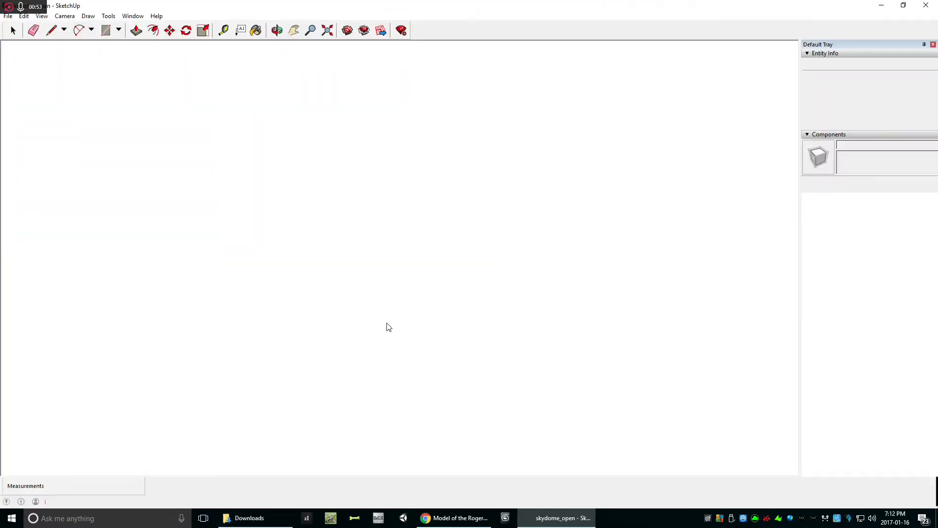
Delete the Google Earth terrain group beneath the stadium
scroll(387, 327, "down", 5)
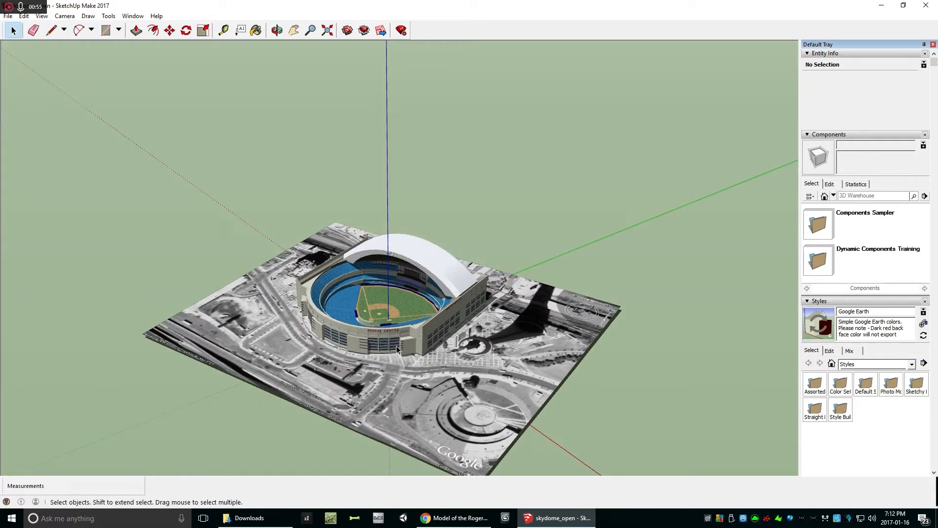
left_click(455, 430)
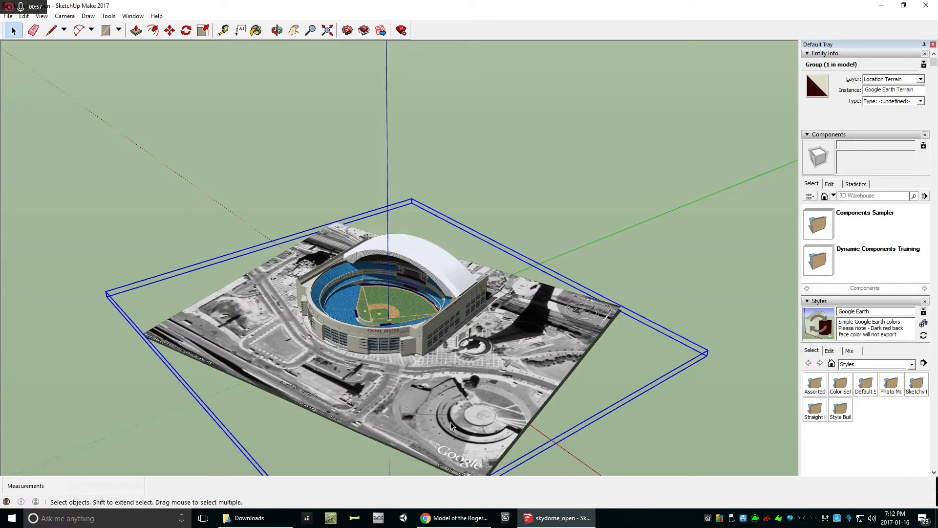
key("Delete")
left_click(33, 31)
Export the stadium as rogers.obj into the MyModels folder and close SketchUp without saving the model
left_click(8, 16)
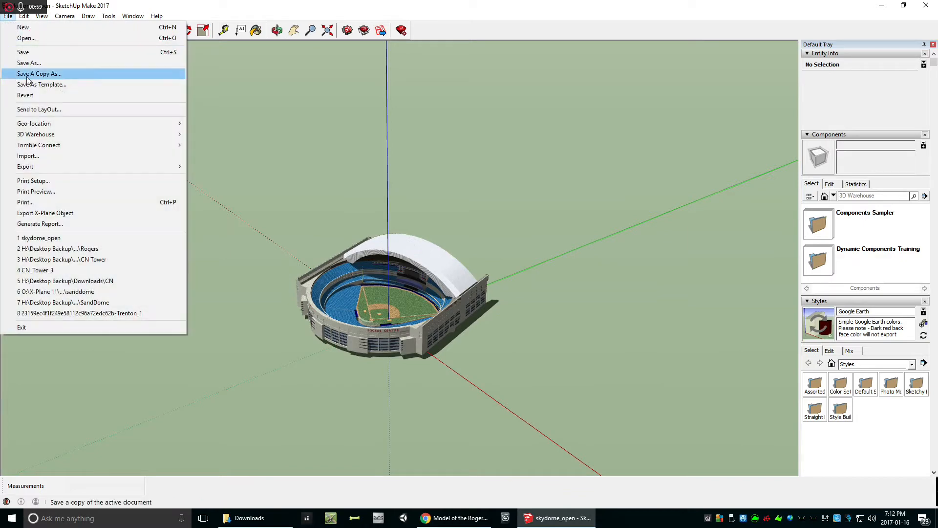
mouse_move(180, 168)
left_click(215, 167)
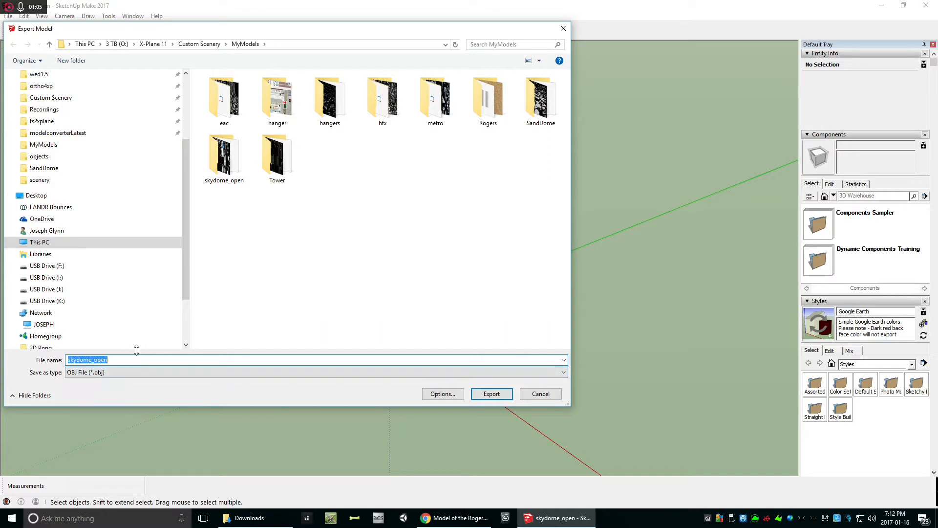
type("rogers")
key("Return")
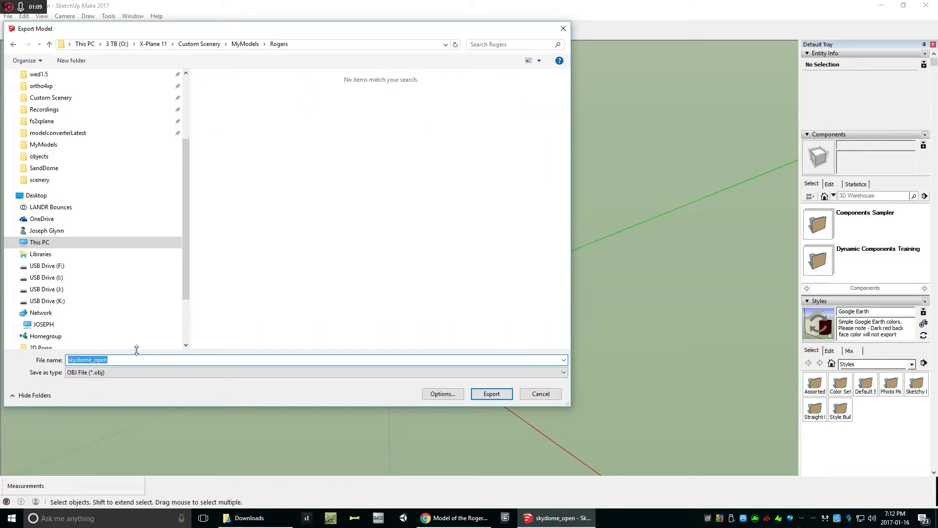
left_click(245, 44)
type("rogers.obj")
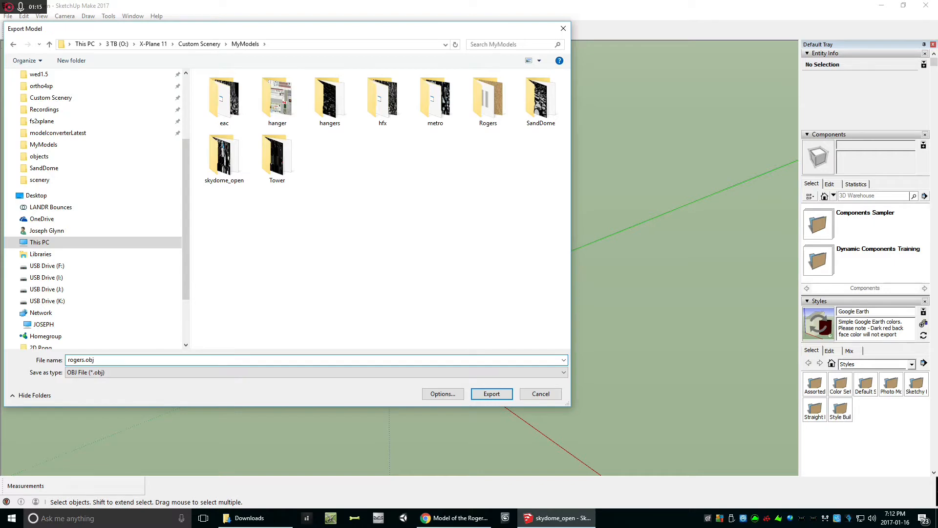
key("Return")
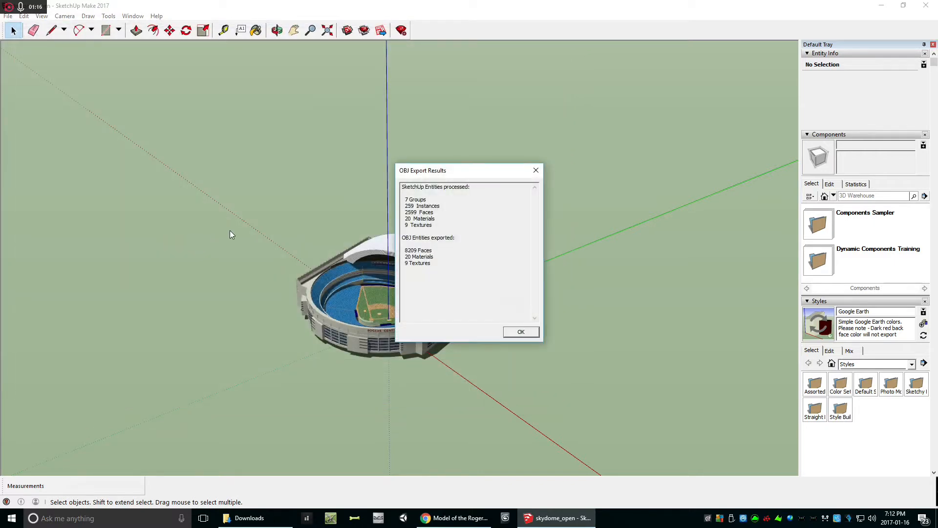
left_click(527, 334)
left_click(926, 5)
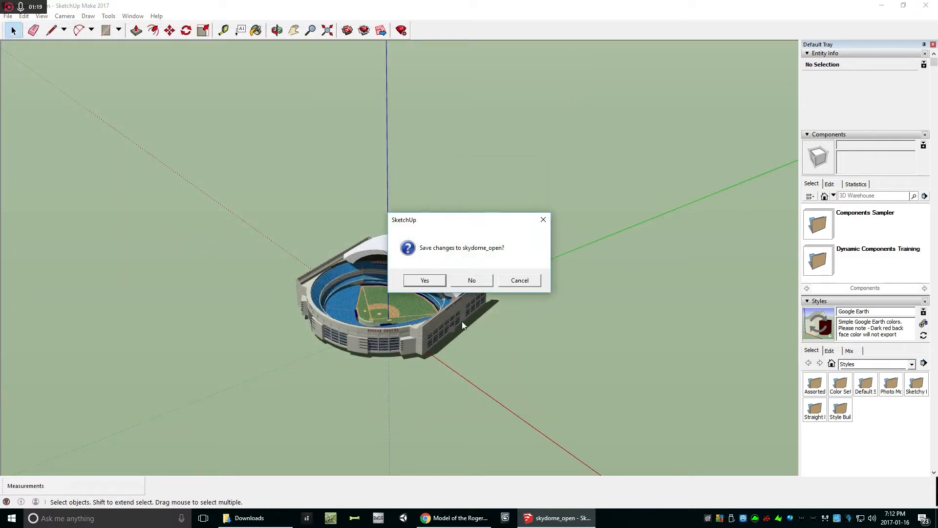
left_click(472, 280)
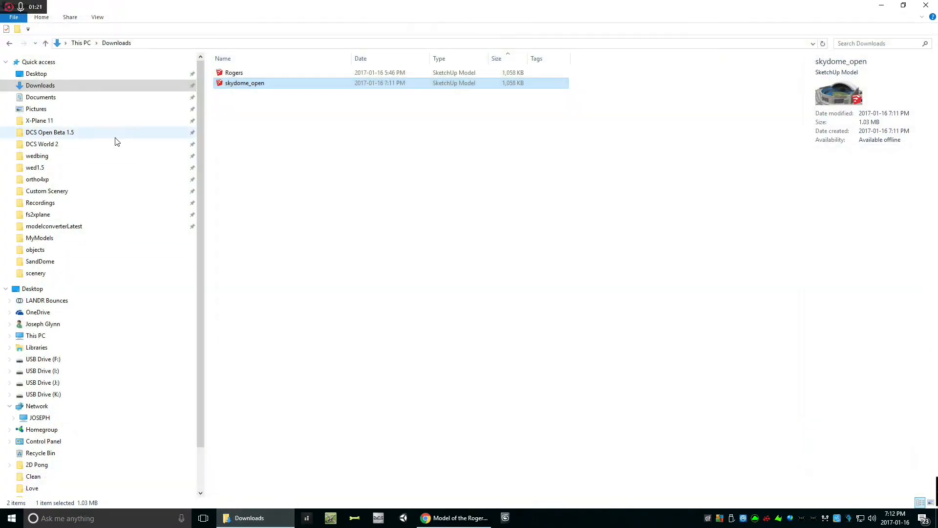
Open rogers.obj from the MyModels folder in 3ds Max and import all of its listed meshes
left_click(39, 238)
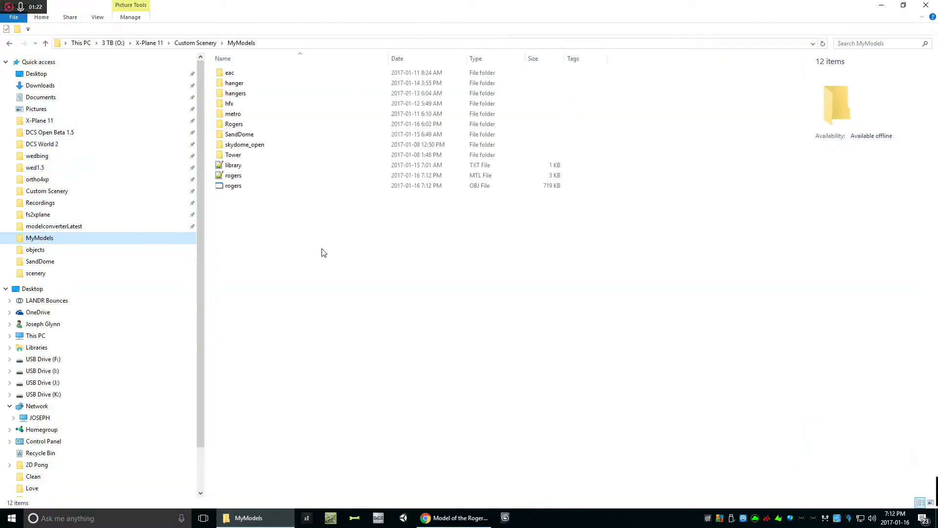
double_click(238, 186)
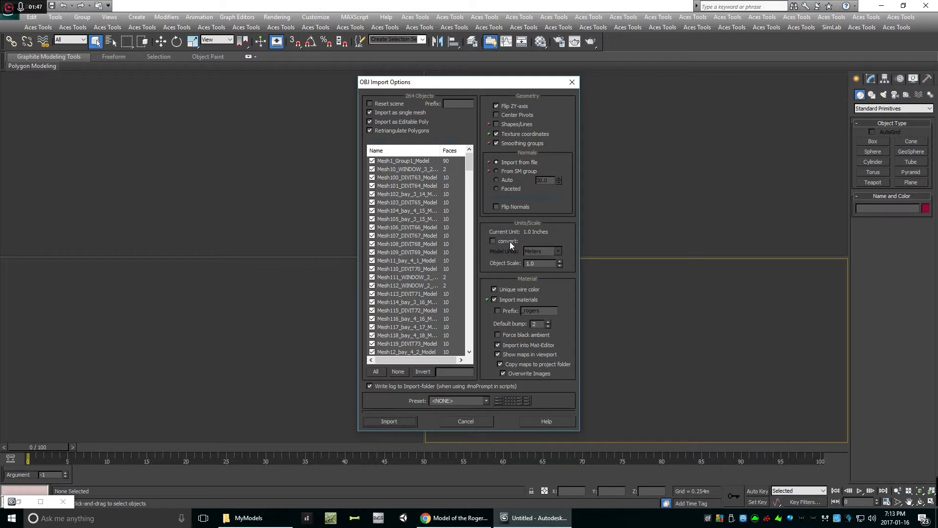
left_click(397, 418)
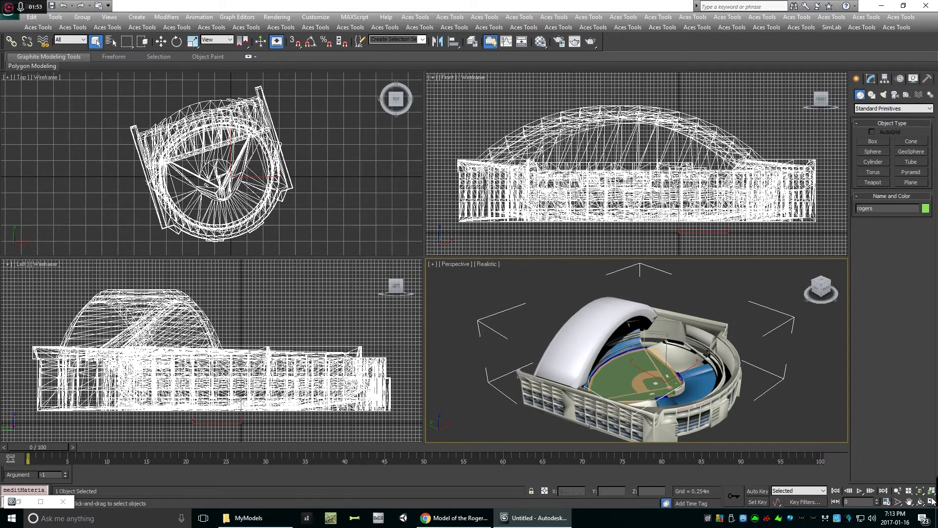
Maximize the Perspective viewport and frame the whole imported stadium at an angle showing its interior
left_click(932, 501)
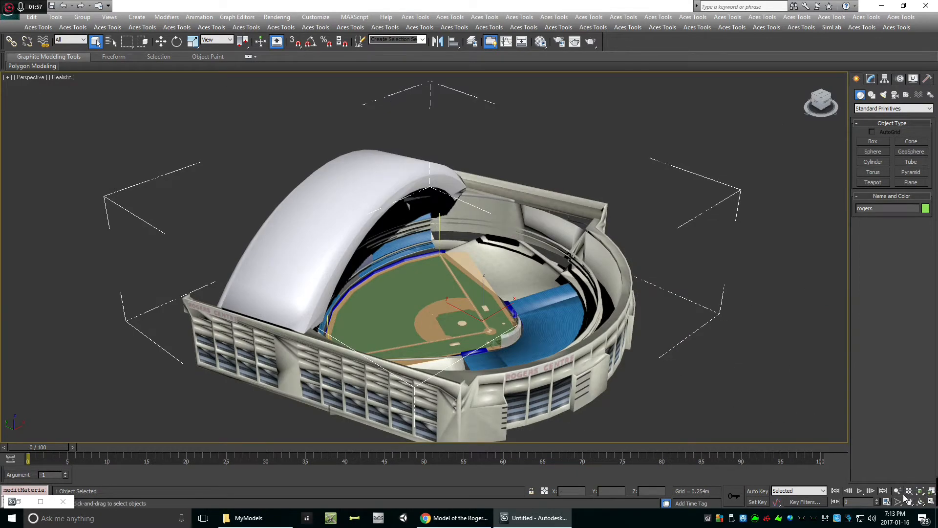
left_click(920, 502)
left_click_drag(397, 305, 352, 327)
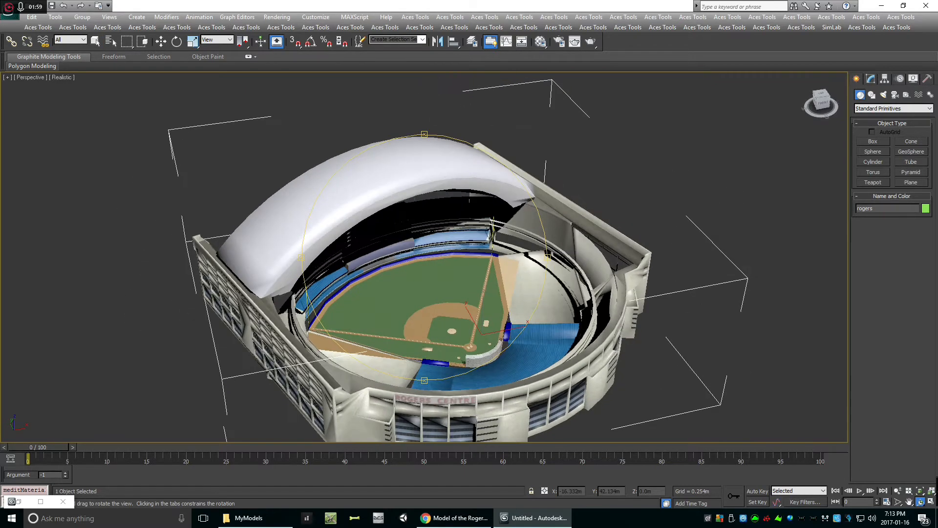
scroll(424, 257, "down", 5)
scroll(425, 258, "up", 2)
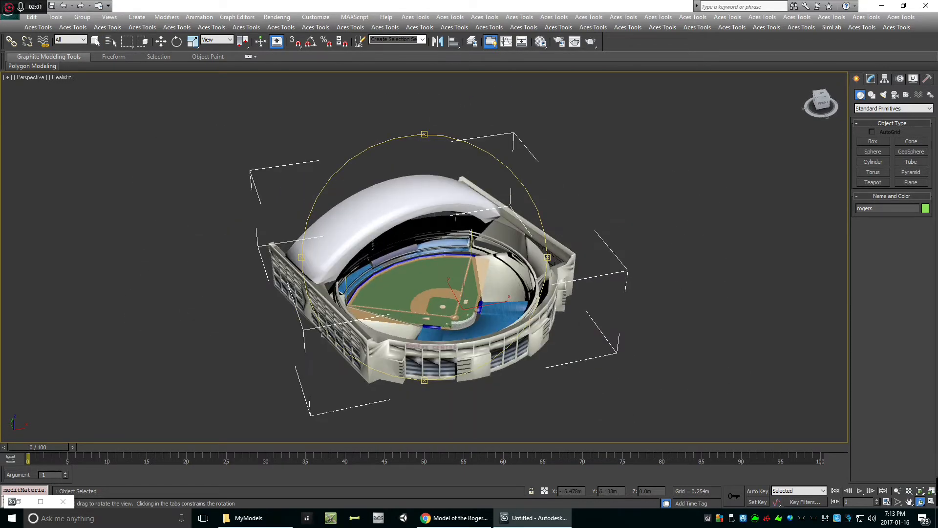
left_click(95, 41)
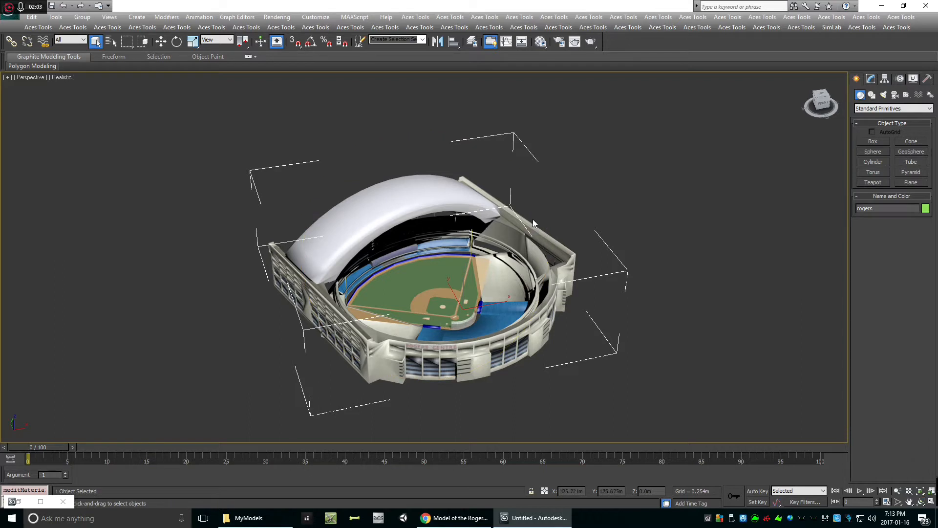
Apply an Unwrap UVW modifier to the rogers stadium object
left_click(870, 79)
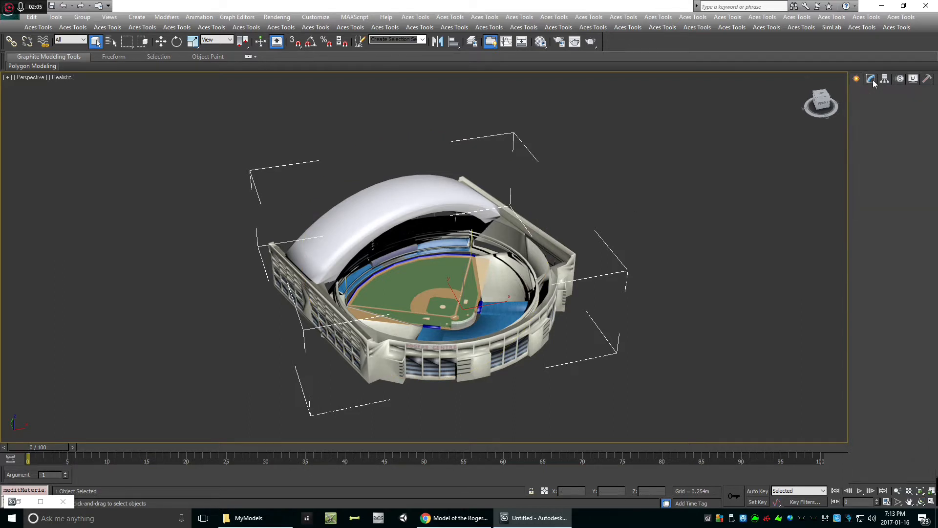
left_click(930, 106)
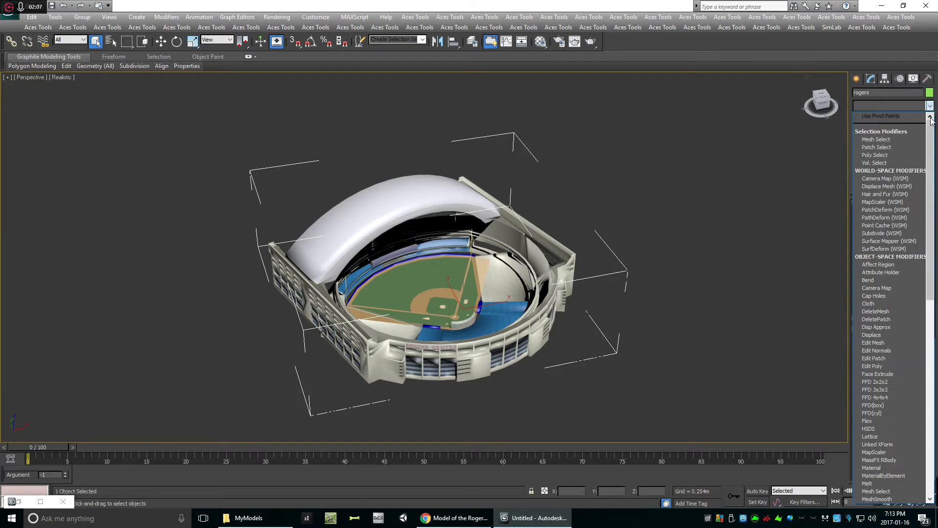
left_click_drag(932, 264, 933, 369)
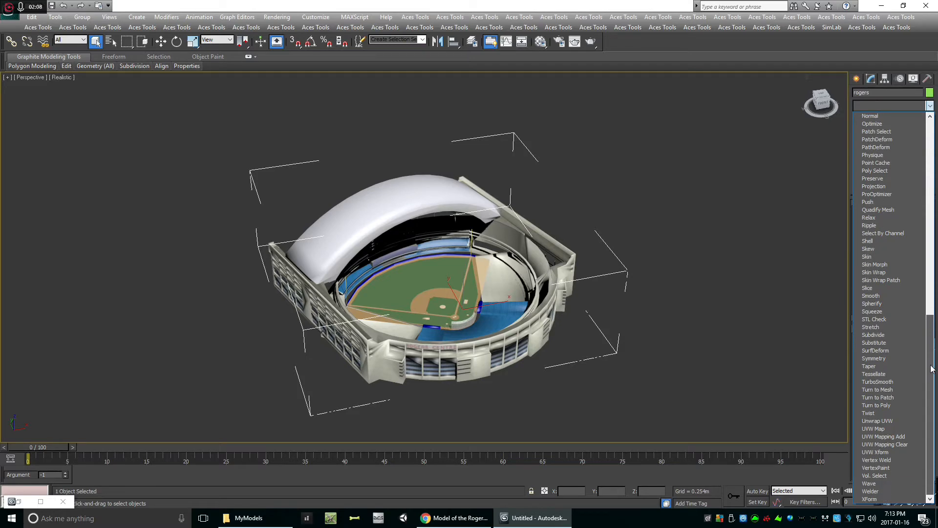
left_click(887, 423)
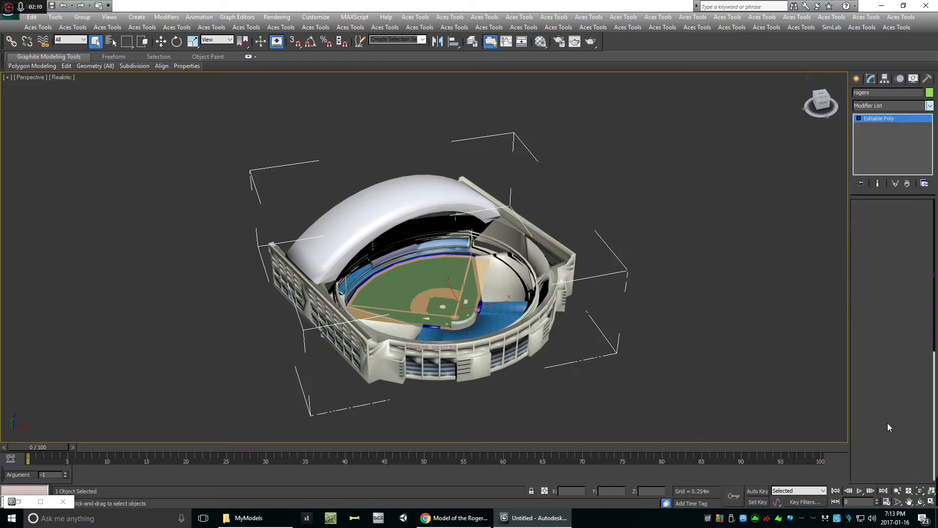
Add a second Unwrap UVW modifier above the first one on the stadium object
left_click(928, 107)
scroll(909, 380, "down", 10)
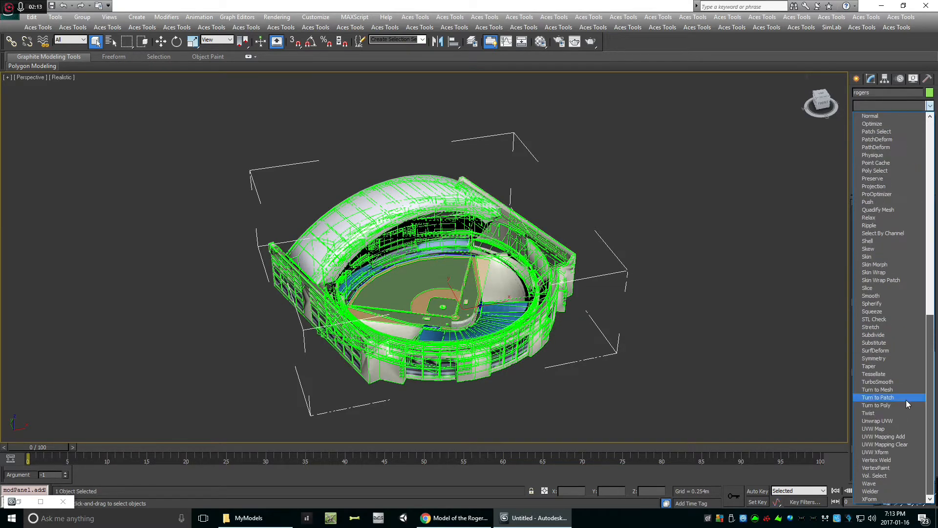
left_click(879, 421)
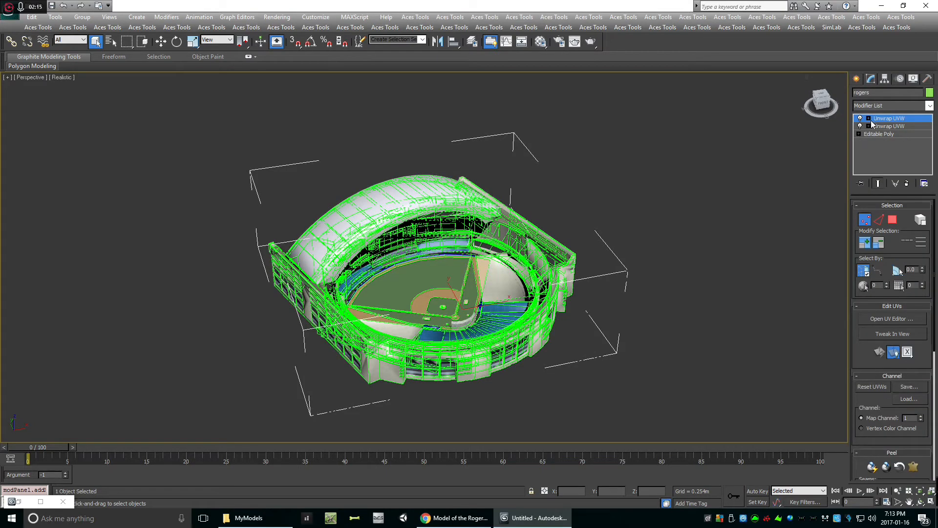
Select all of the stadium's faces at the Face level of the uppermost Unwrap UVW modifier
left_click(869, 118)
left_click(884, 142)
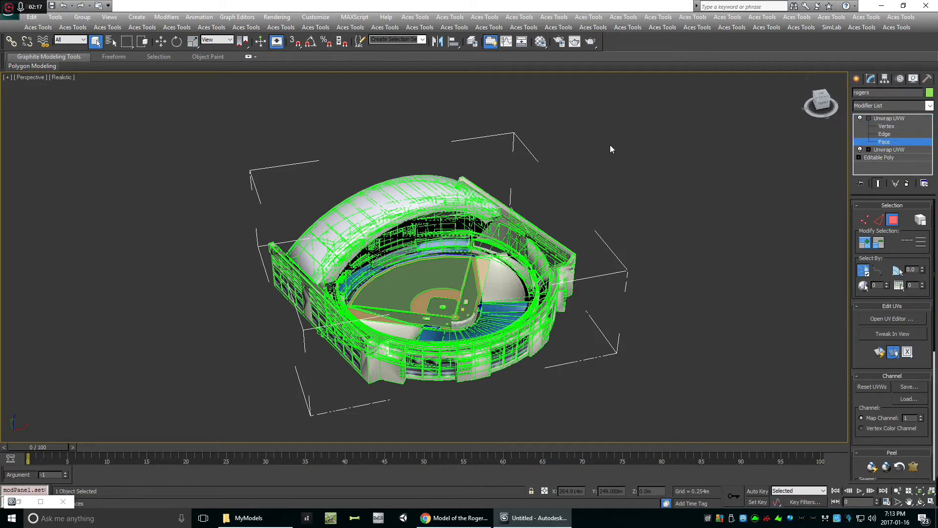
key("ctrl+a")
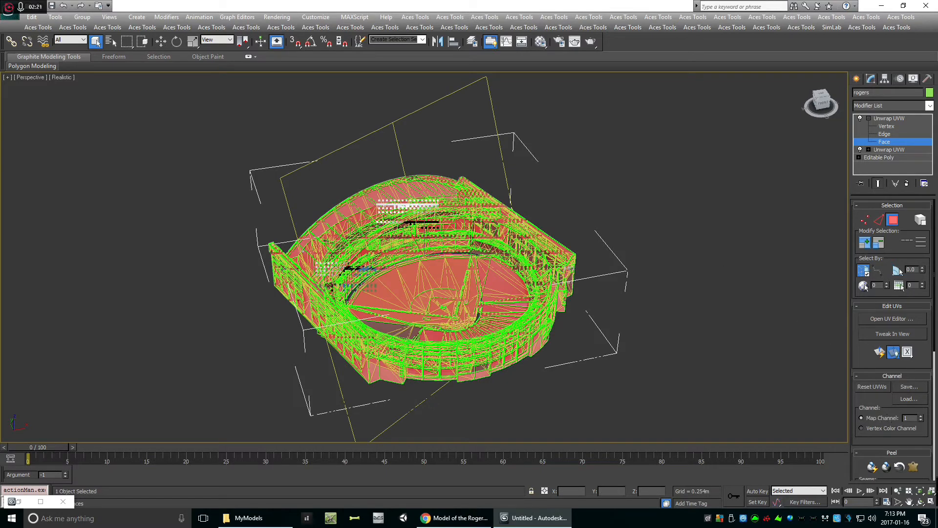
Move the upper Unwrap UVW's coordinates to map channel 2 and flatten-map all faces with a 45.0 face angle threshold and 0.02 spacing
left_click(921, 416)
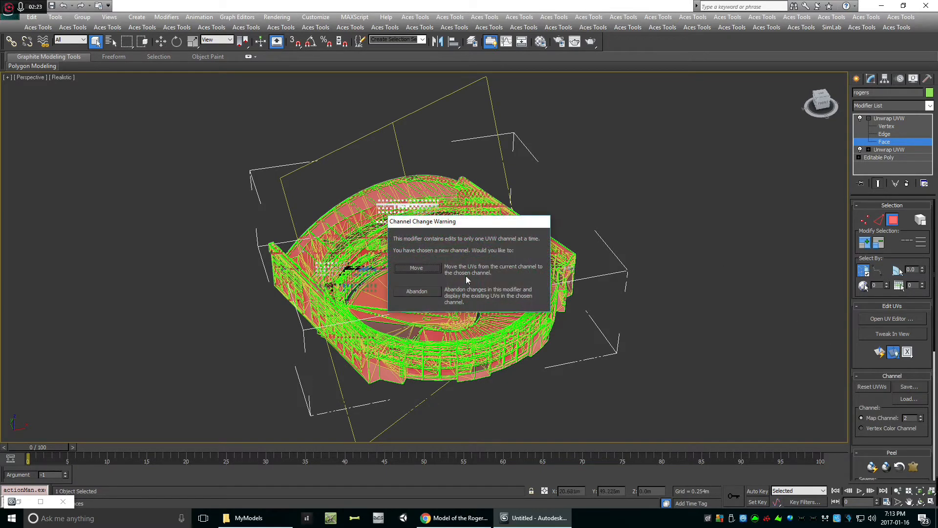
left_click(417, 268)
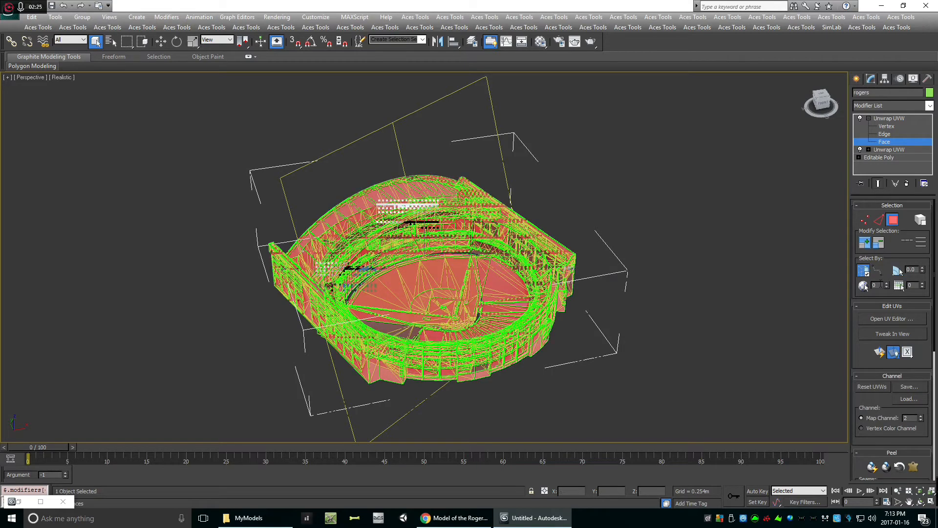
left_click(879, 319)
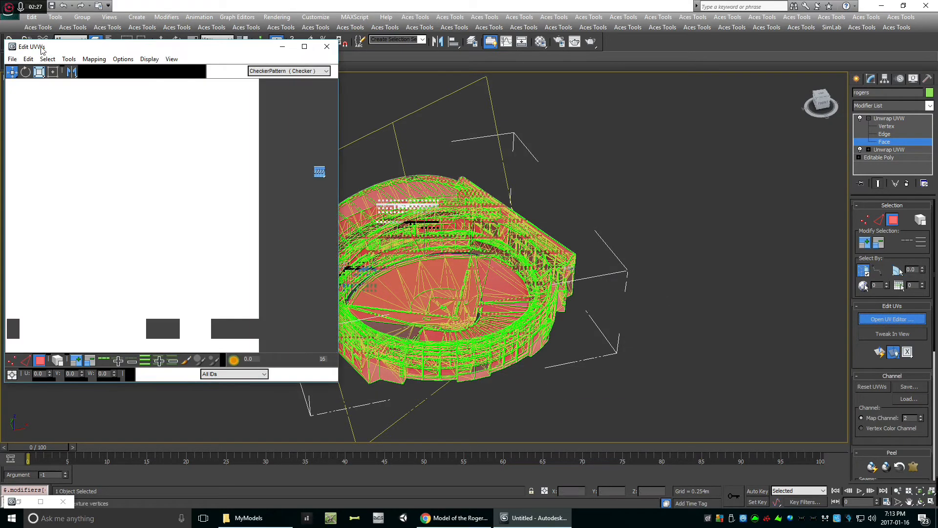
left_click(94, 59)
left_click(109, 71)
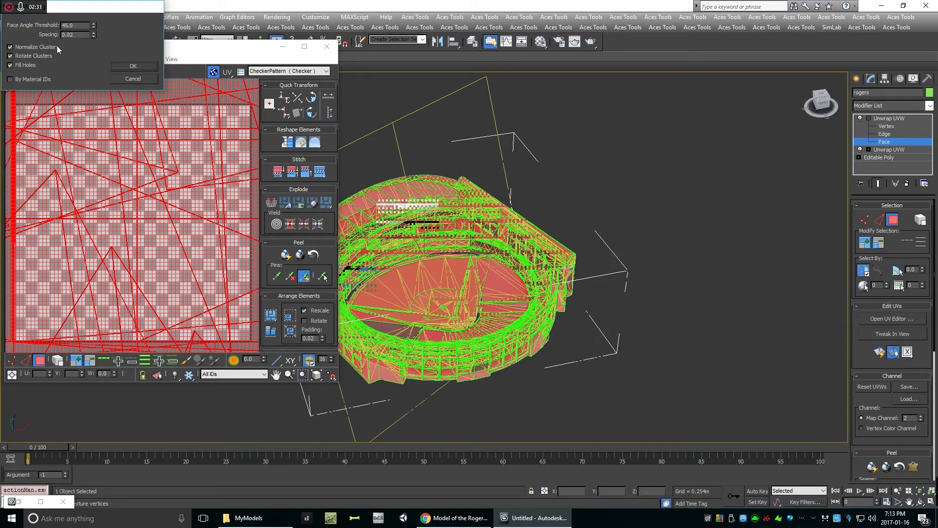
left_click(133, 66)
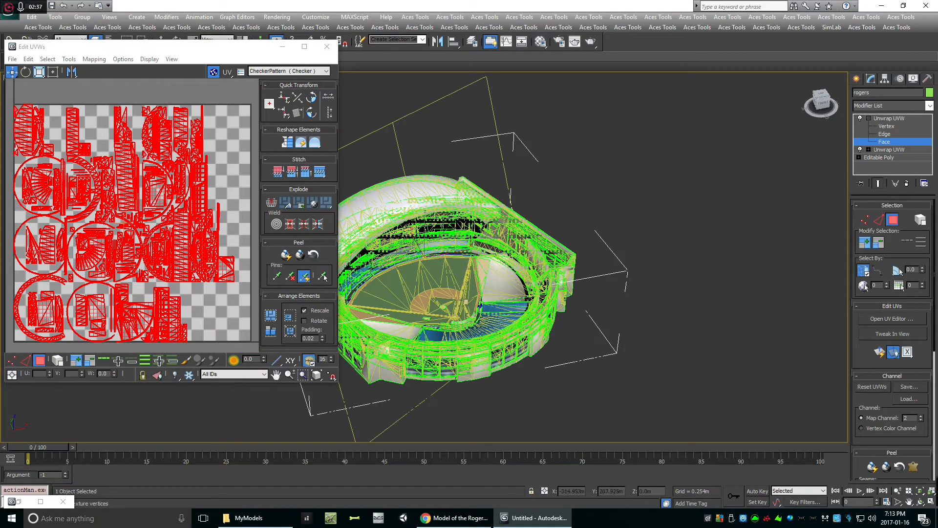
left_click(333, 46)
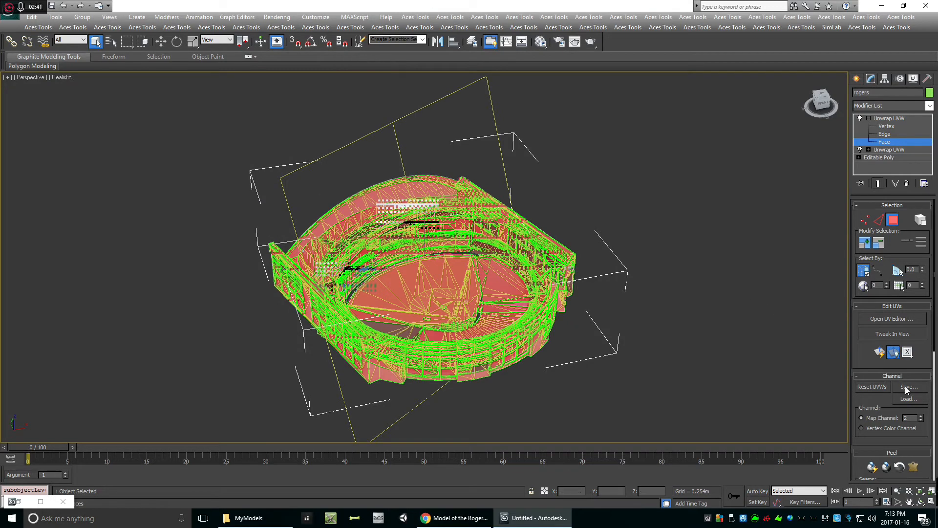
Save the stadium's flattened UVW coordinates as final in the MyModels folder
left_click(908, 386)
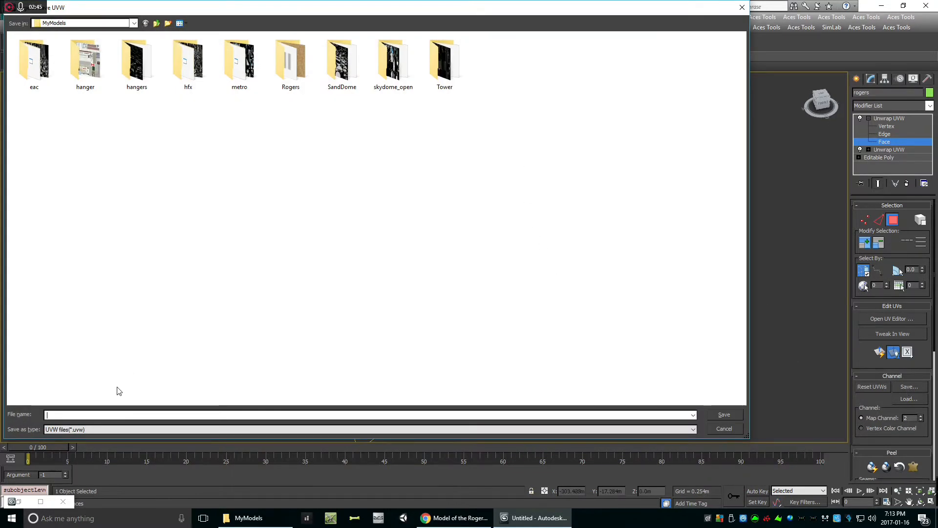
type("final")
key("Return")
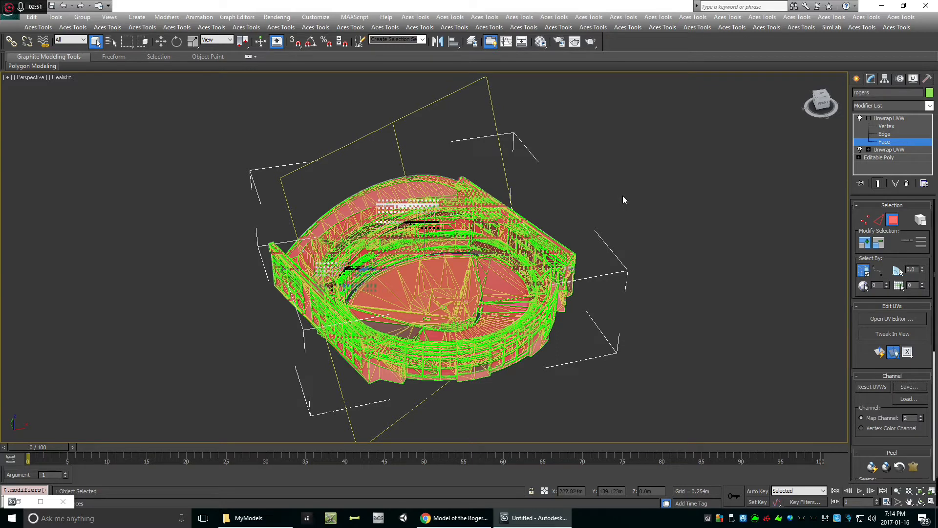
Open Render To Texture for the rogers object and load the "final" object preset
key("0")
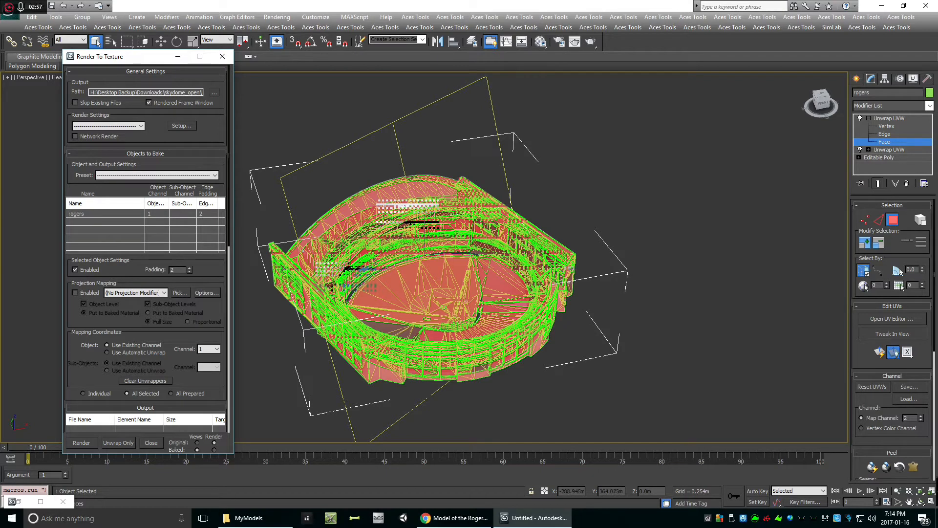
left_click(105, 176)
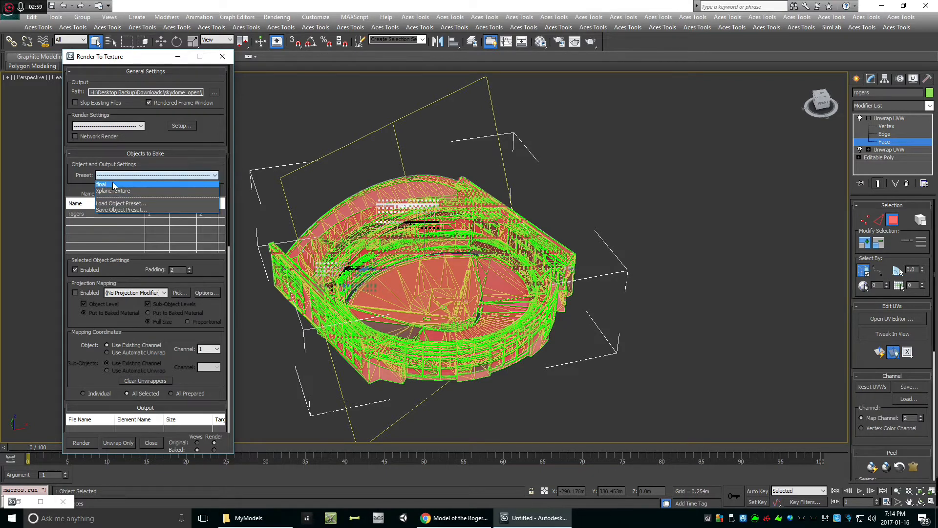
left_click(113, 185)
left_click(441, 291)
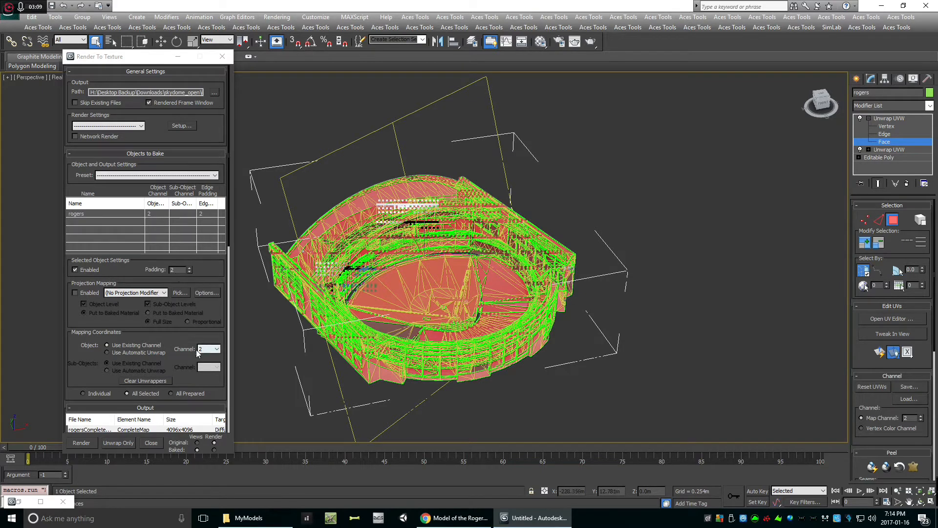
Set the CompleteMap element's output file to final.bmp in MyModels, using RGB 24 bit colors
left_click_drag(206, 379, 206, 154)
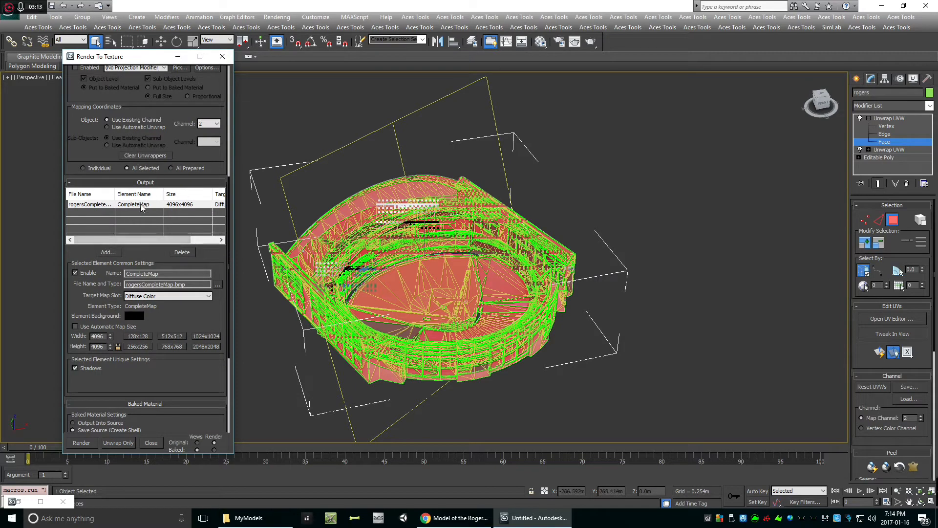
left_click(108, 253)
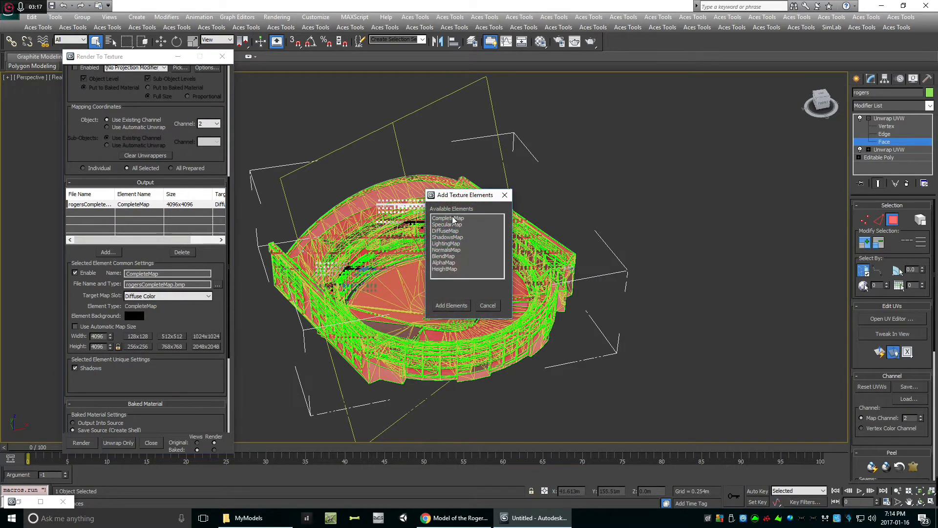
left_click(487, 307)
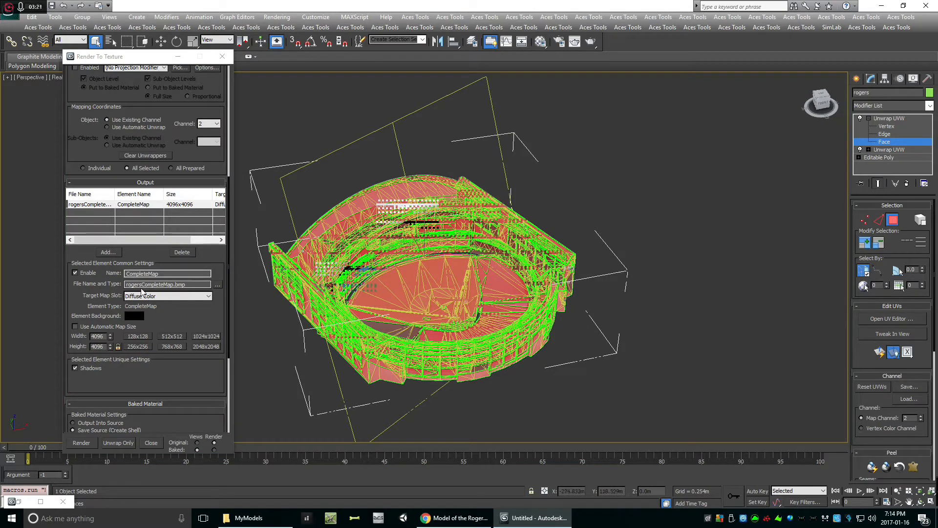
left_click(218, 285)
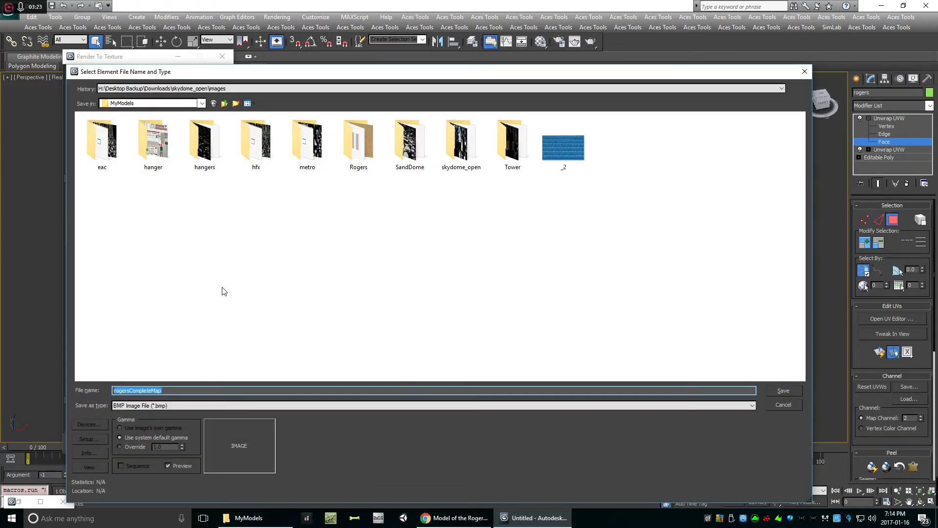
type("final.")
left_click(191, 387)
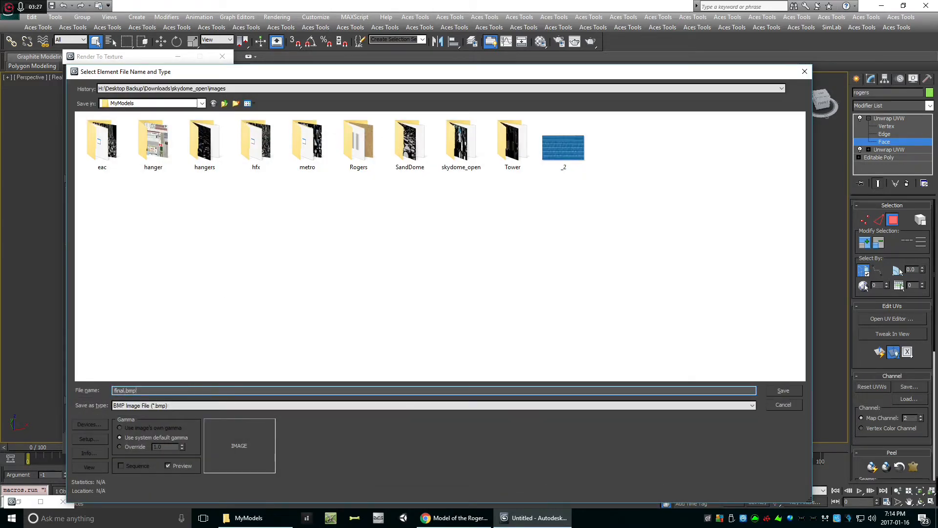
key("Return")
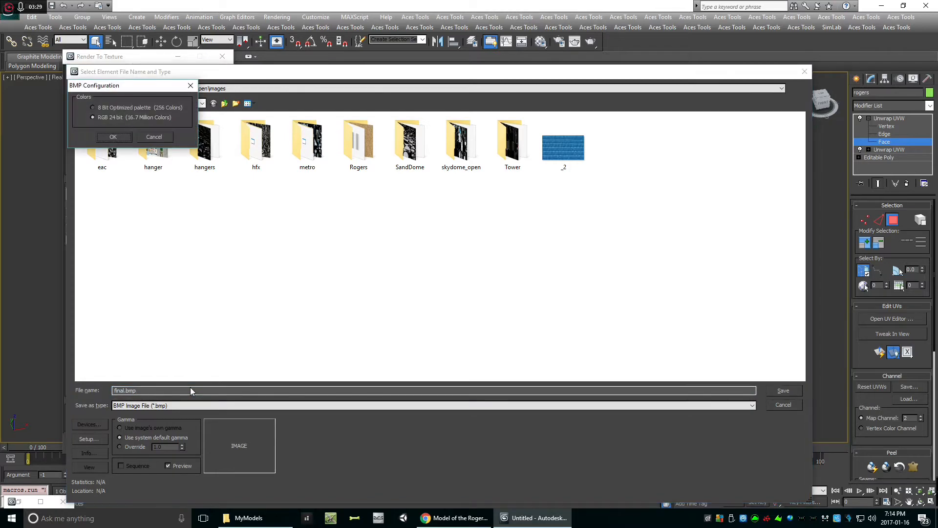
left_click(113, 136)
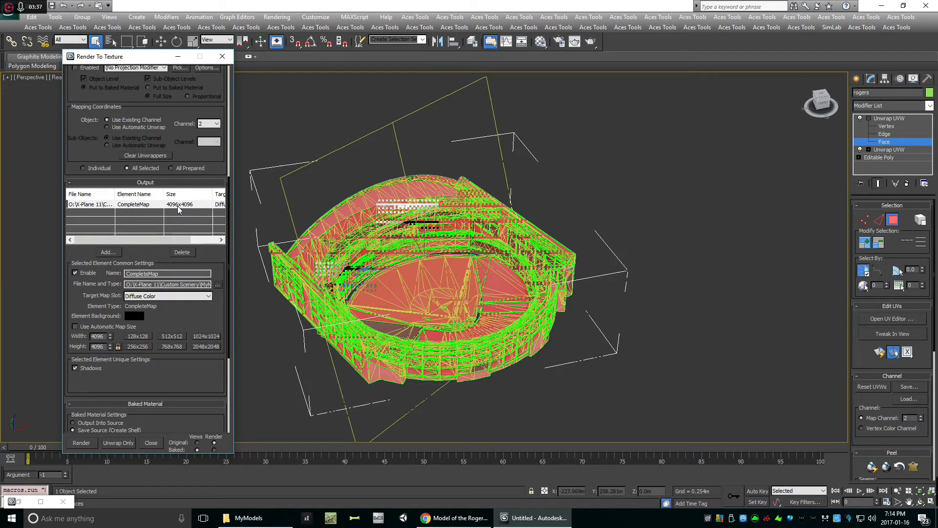
Render the stadium's baked texture and save the rendered image as final.bmp in MyModels with RGB 24 bit colors
left_click(83, 443)
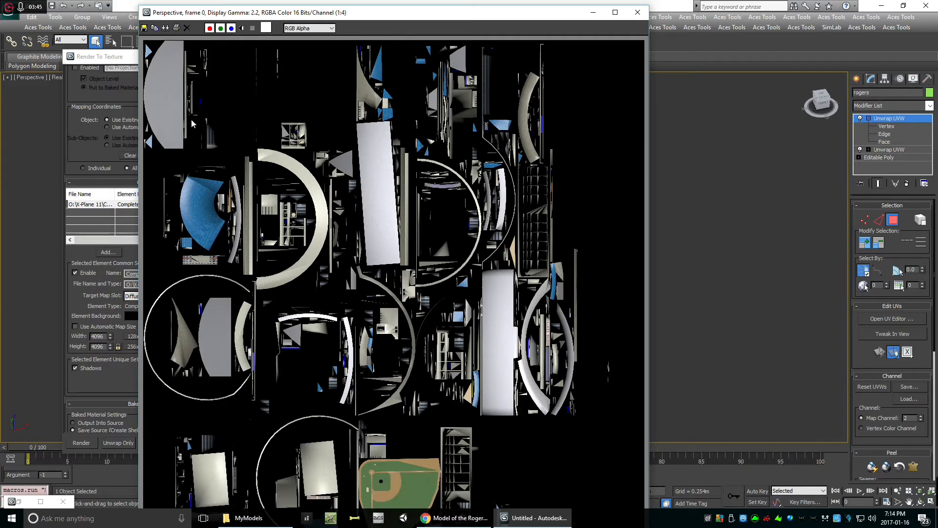
left_click(144, 28)
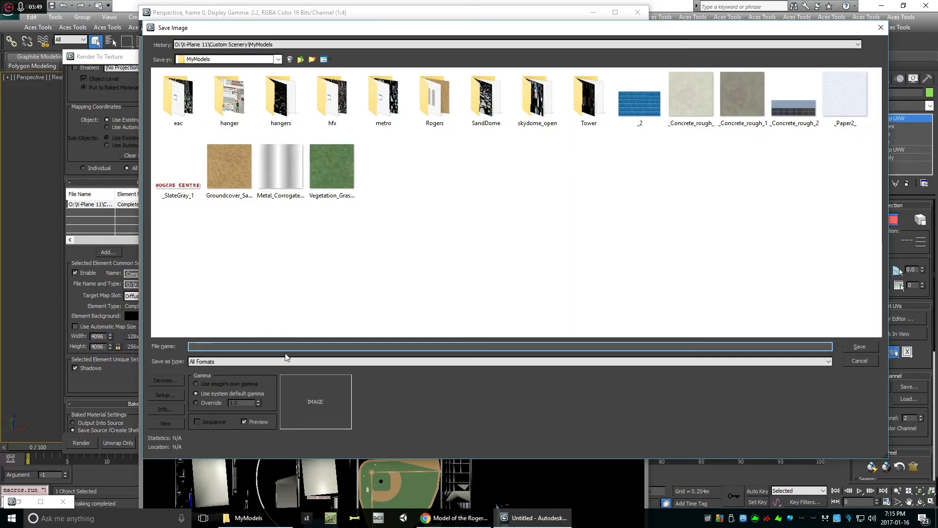
left_click(205, 362)
left_click(219, 384)
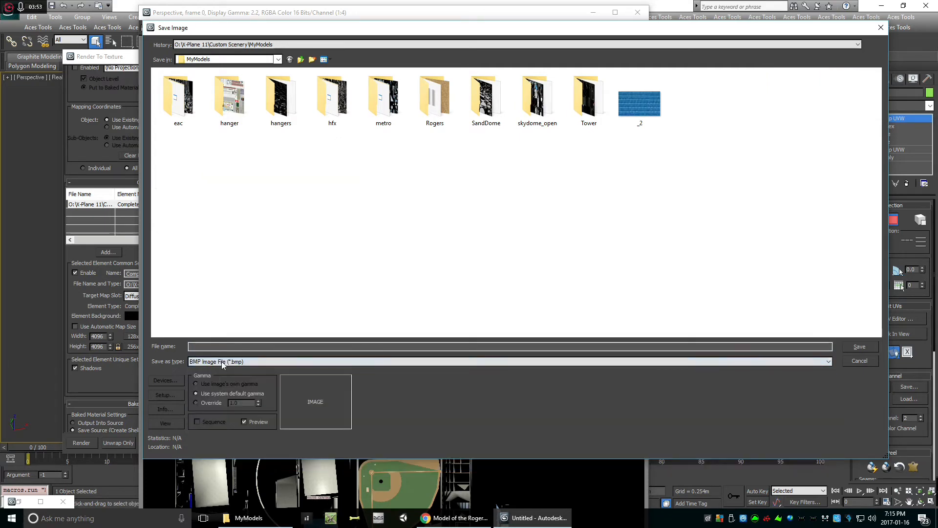
left_click(254, 345)
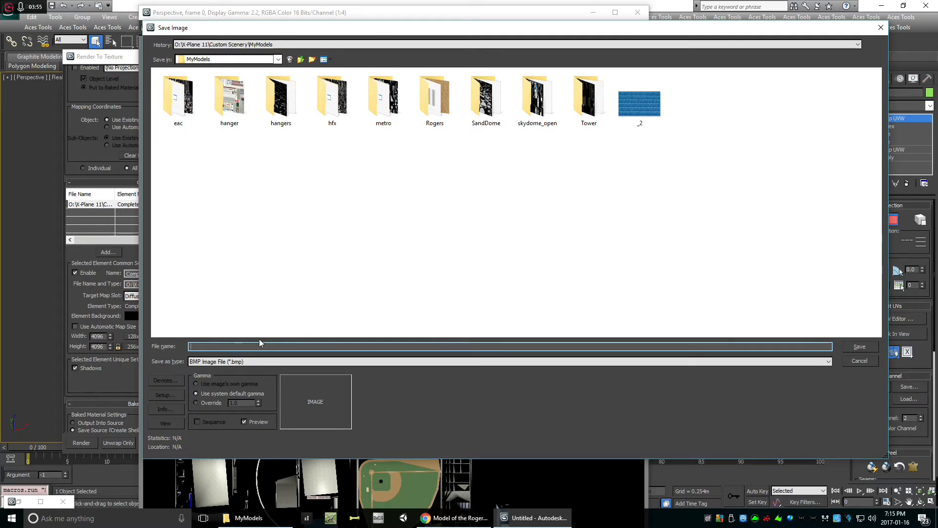
type("finalbmp")
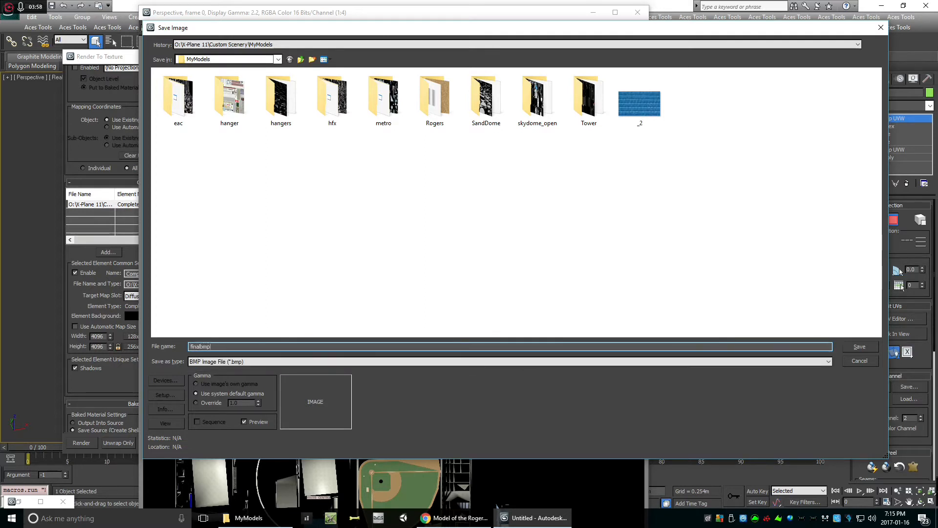
key("BackSpace")
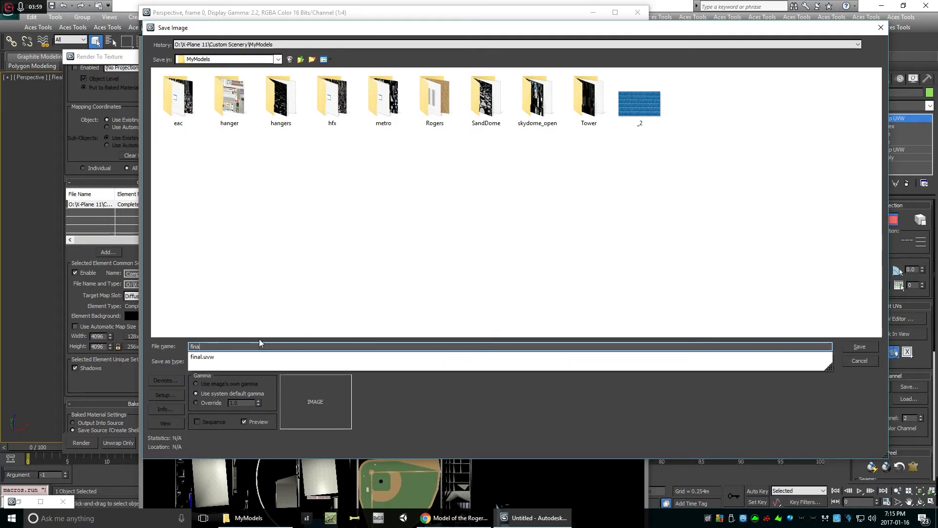
type("l.bmp")
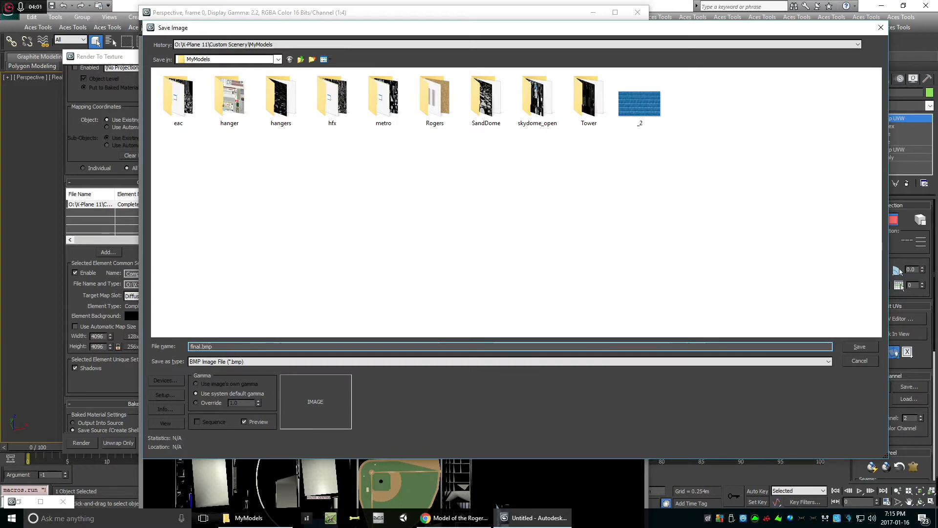
key("Return")
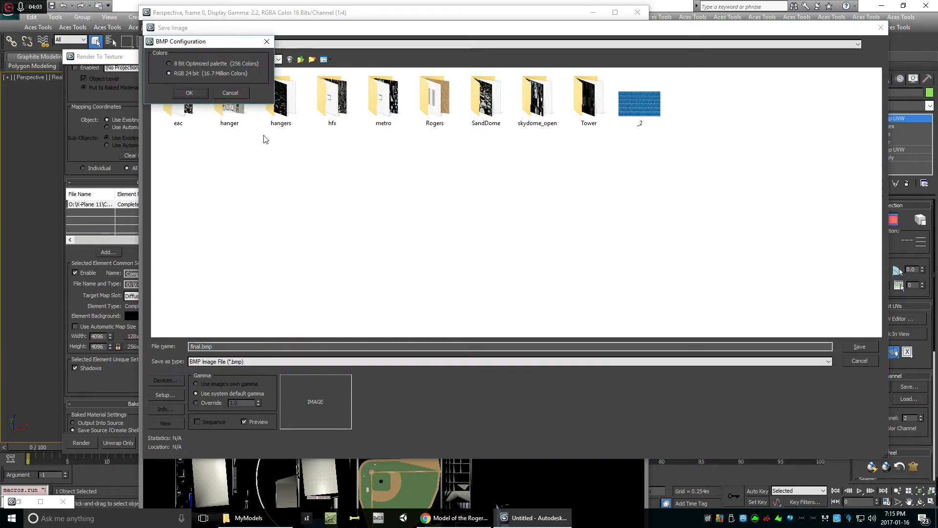
left_click(189, 92)
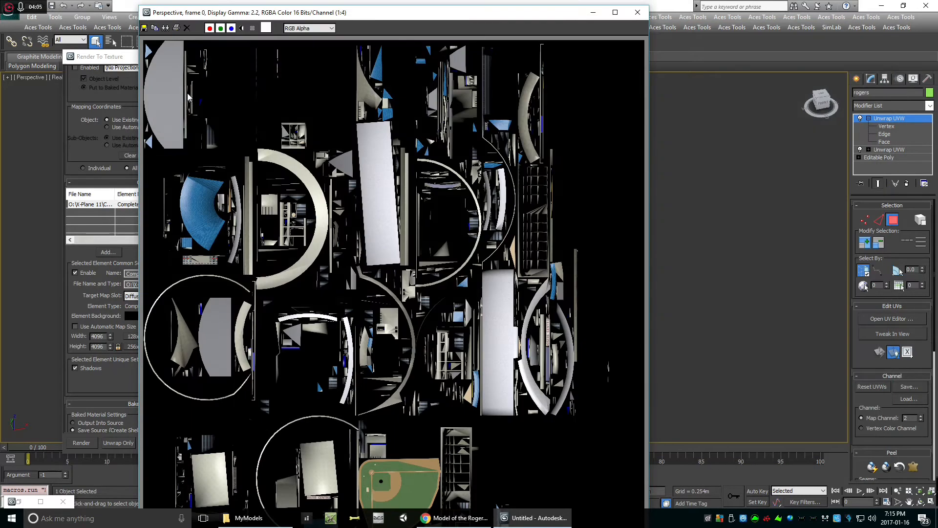
left_click(146, 27)
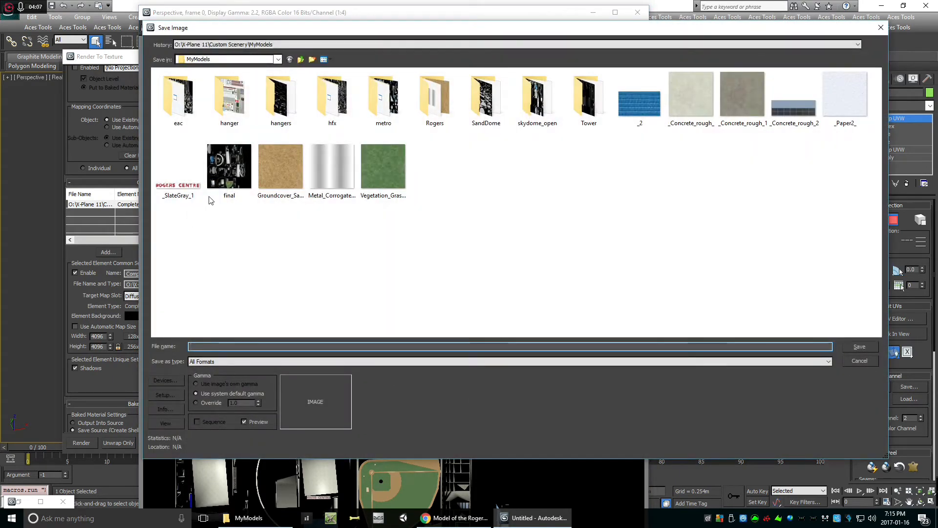
left_click(860, 360)
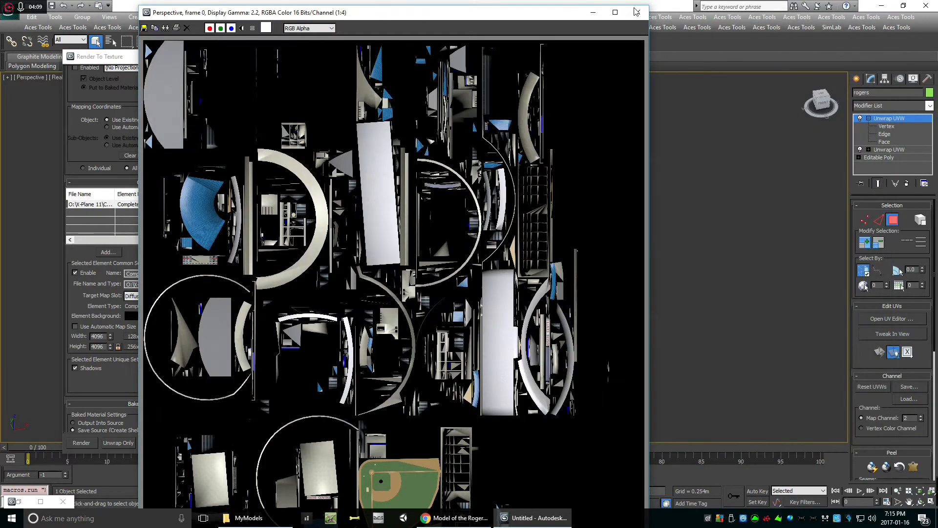
Close the rendered image and Render To Texture windows, and delete the upper Unwrap UVW modifier from the stadium
left_click(635, 15)
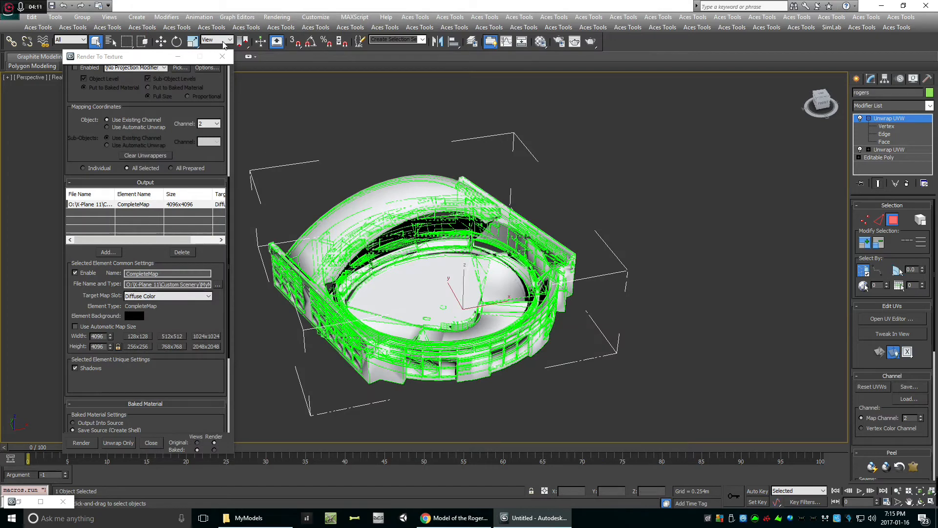
left_click(221, 58)
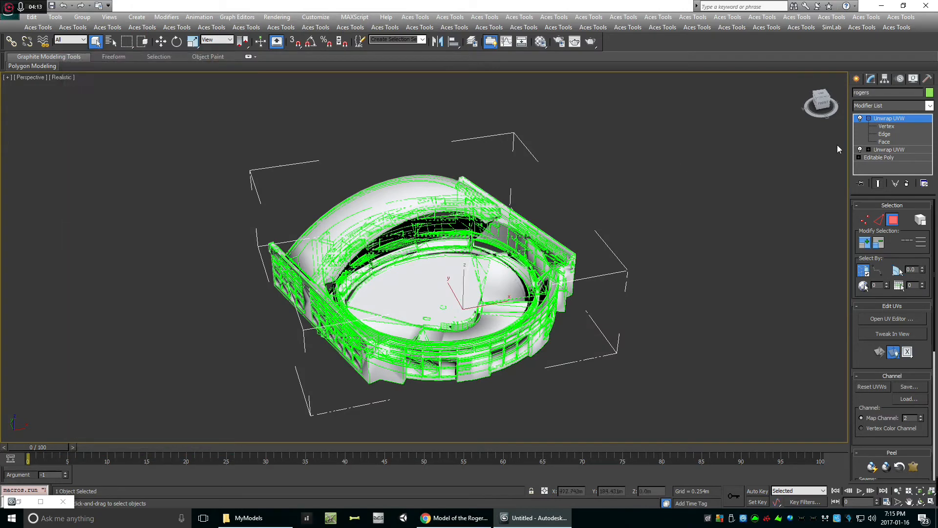
right_click(883, 123)
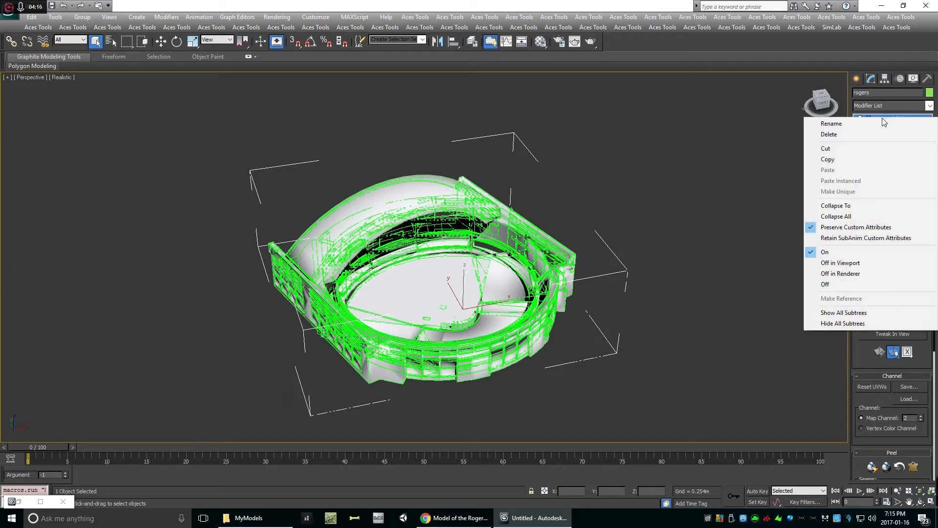
left_click(846, 133)
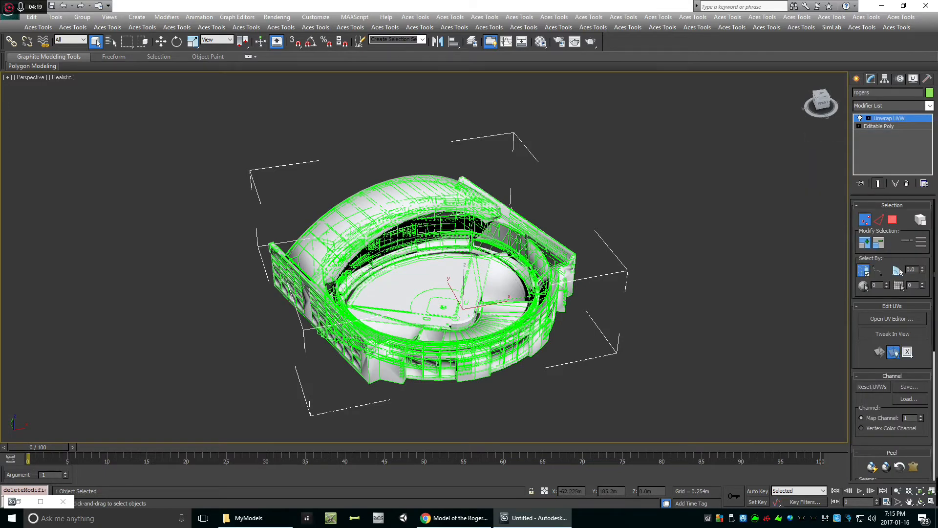
Assign MyModels' final.bmp as the diffuse bitmap of an unused material in the Material Editor
key("m")
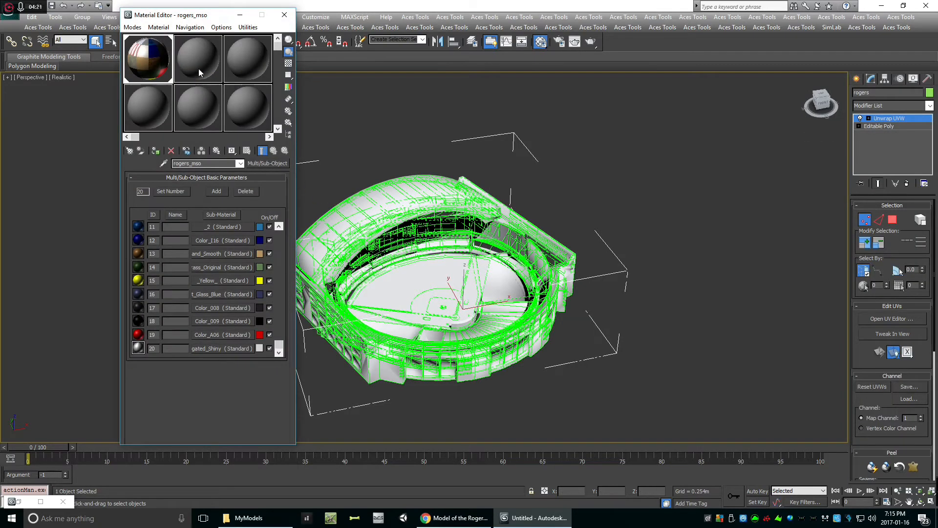
left_click(199, 70)
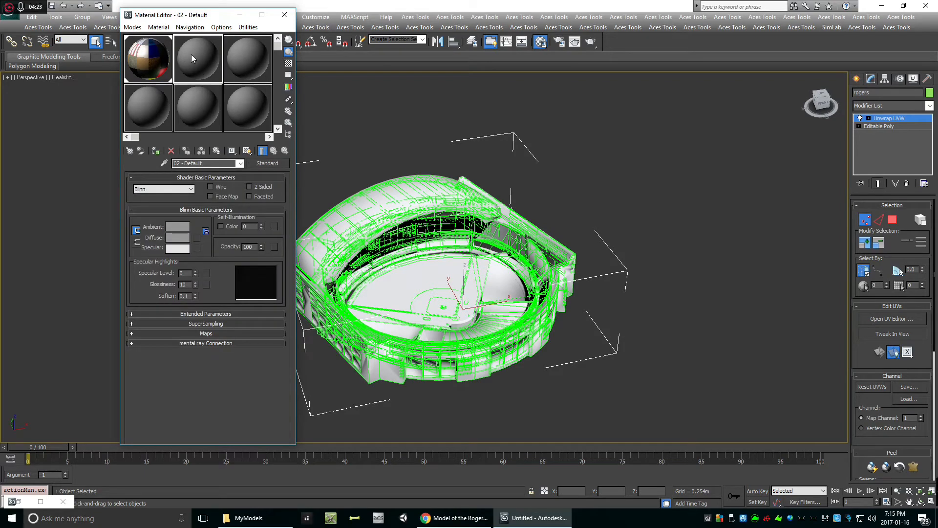
left_click(198, 239)
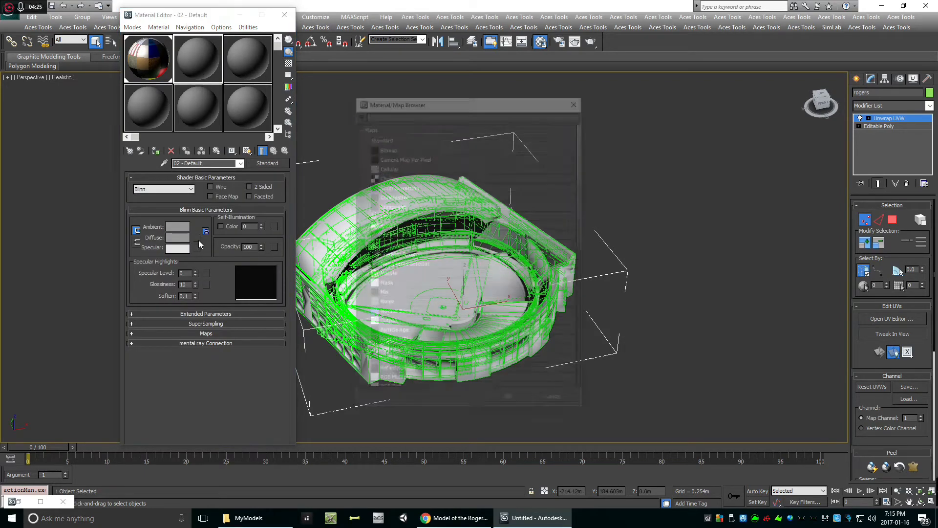
double_click(387, 148)
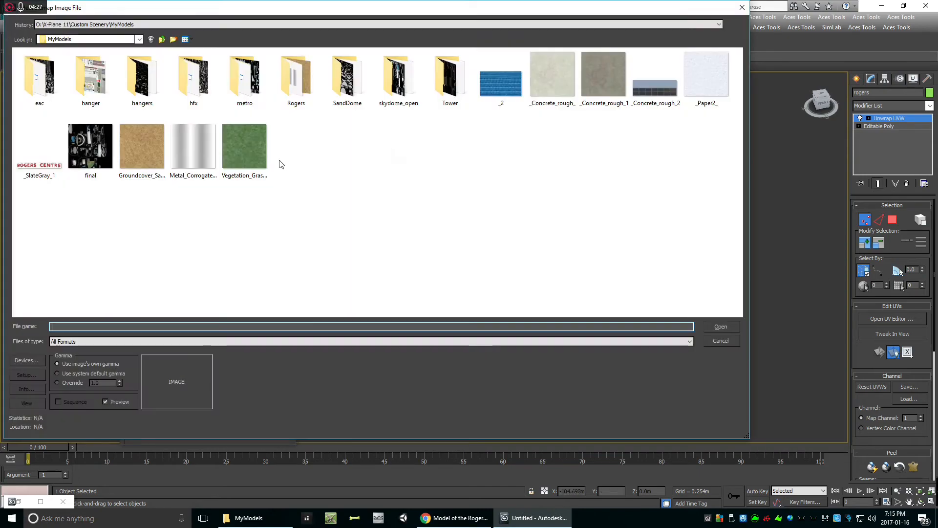
double_click(97, 149)
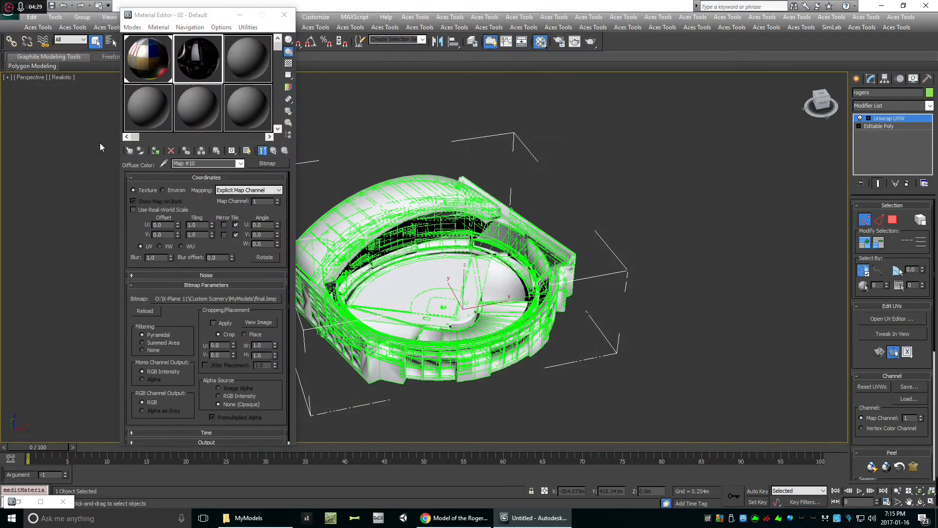
Copy the final.bmp material over the rogers_mso material sample and reset the second sample to its default settings
left_click_drag(204, 73, 155, 78)
left_click(200, 61)
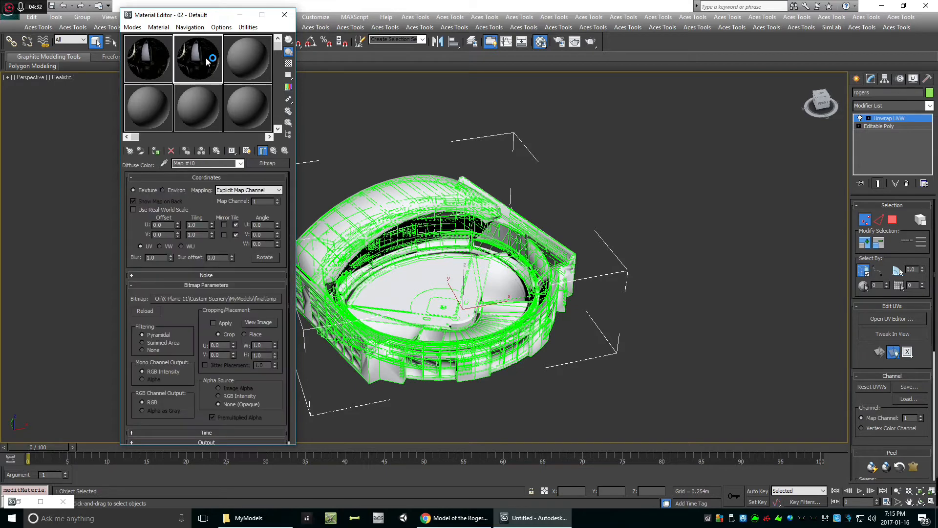
left_click(173, 152)
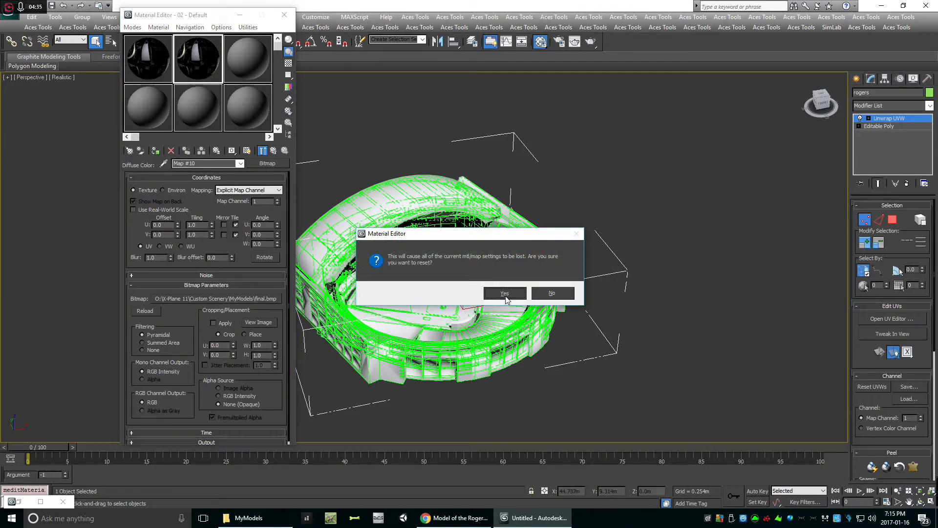
left_click(505, 294)
Apply the final.bmp material to the stadium, show its texture in the viewport, and close the Material Editor
left_click(150, 56)
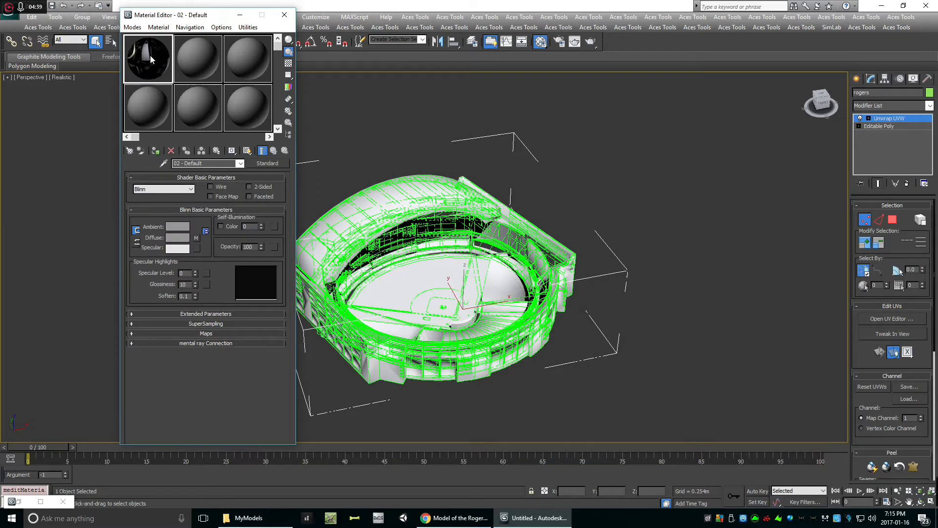
left_click(156, 153)
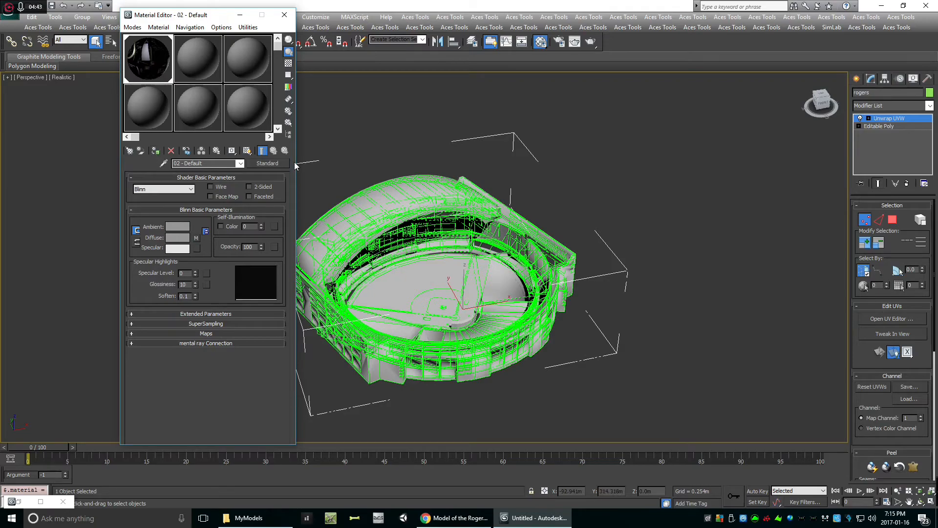
left_click(247, 151)
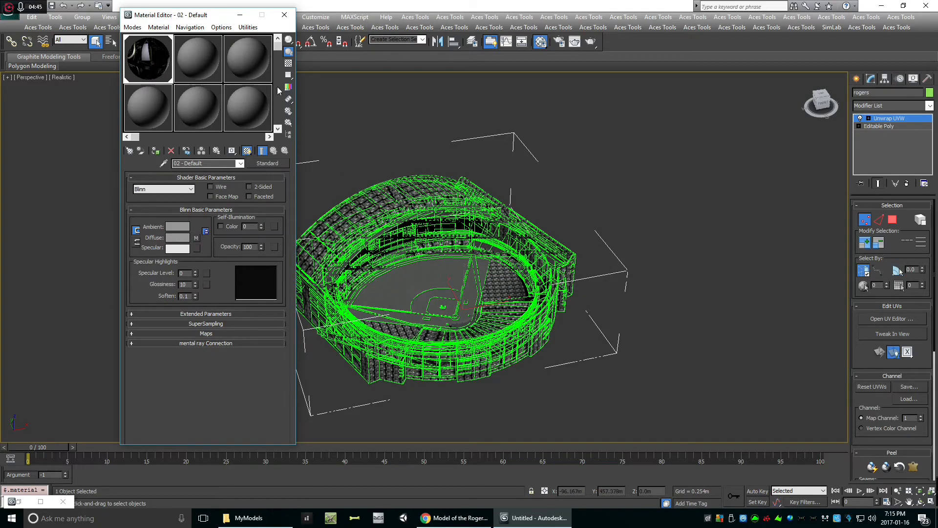
left_click(284, 15)
Load the saved final.uvw coordinates into the stadium's Unwrap UVW modifier
scroll(423, 252, "up", 8)
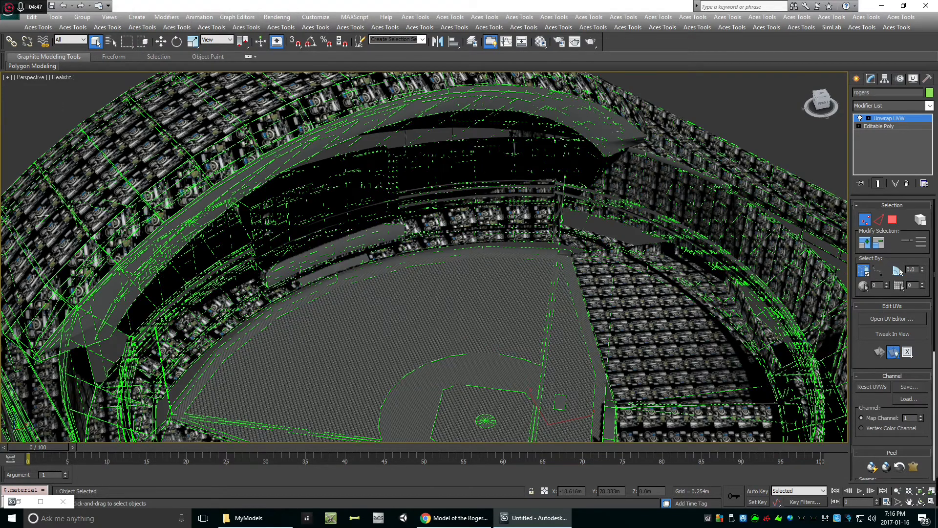
key("z")
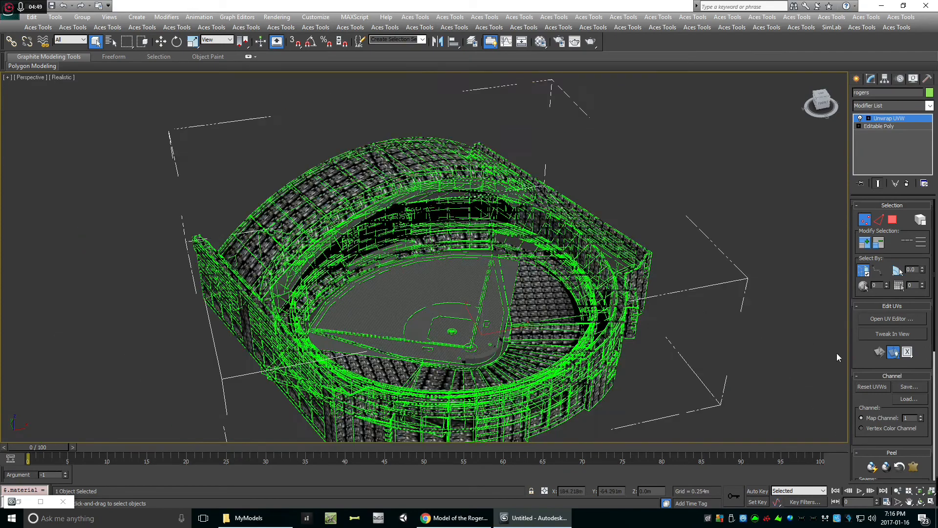
left_click(907, 399)
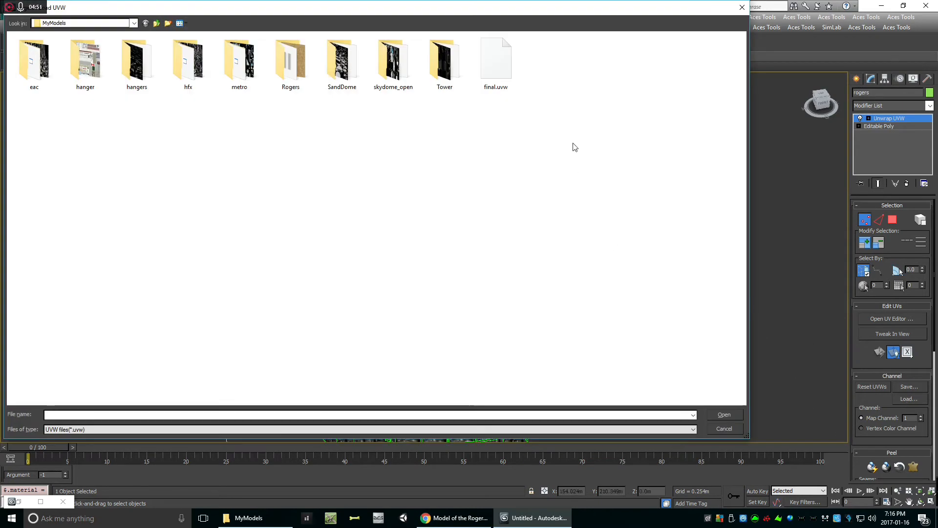
double_click(494, 74)
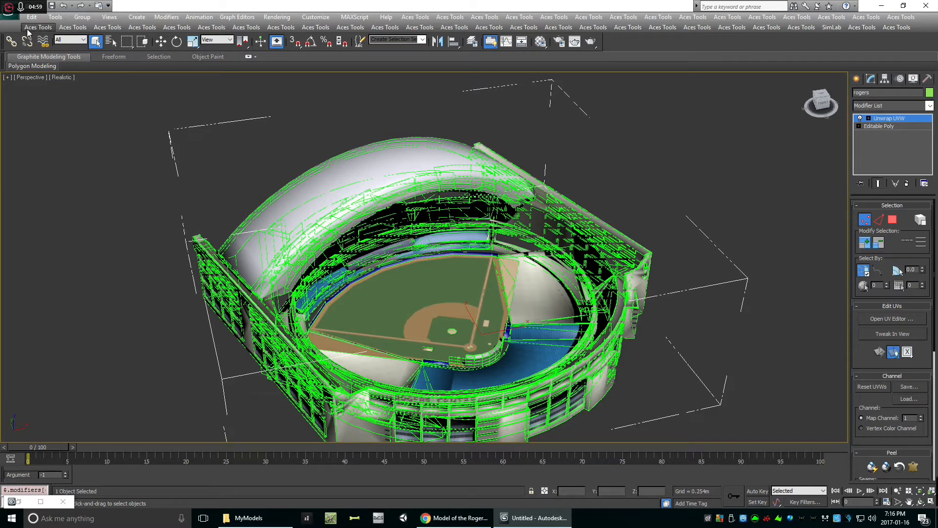
Export the scene to MyModels as rogers.3ds in 3D Studio format, preserving MAX's texture coordinates
left_click(6, 16)
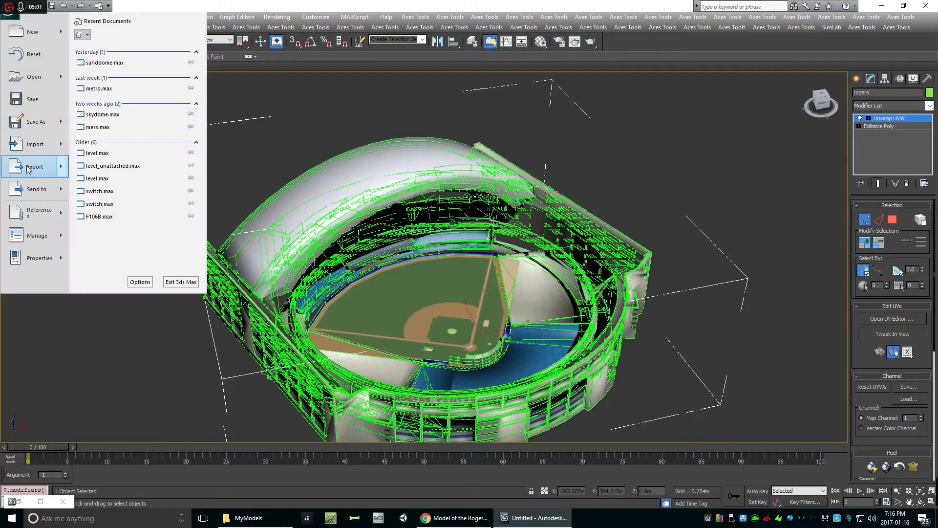
mouse_move(30, 166)
left_click(120, 44)
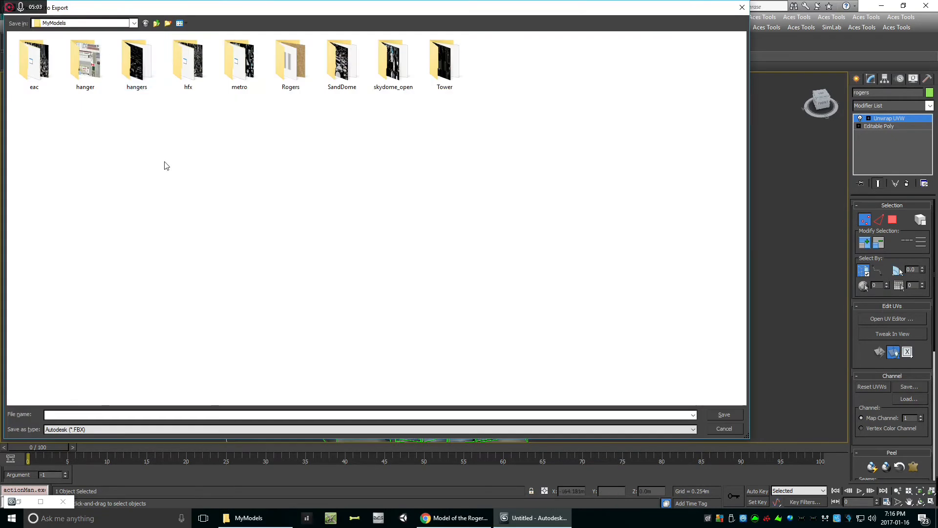
left_click(84, 430)
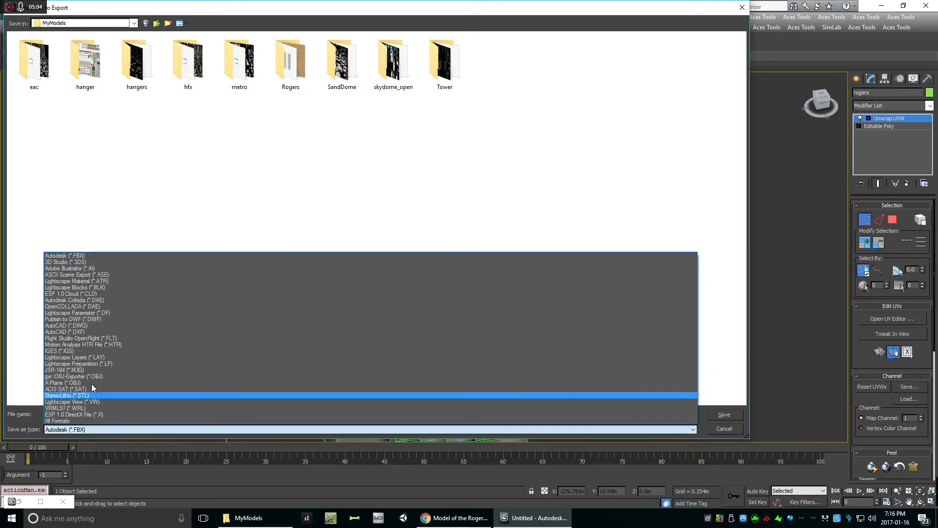
left_click(85, 255)
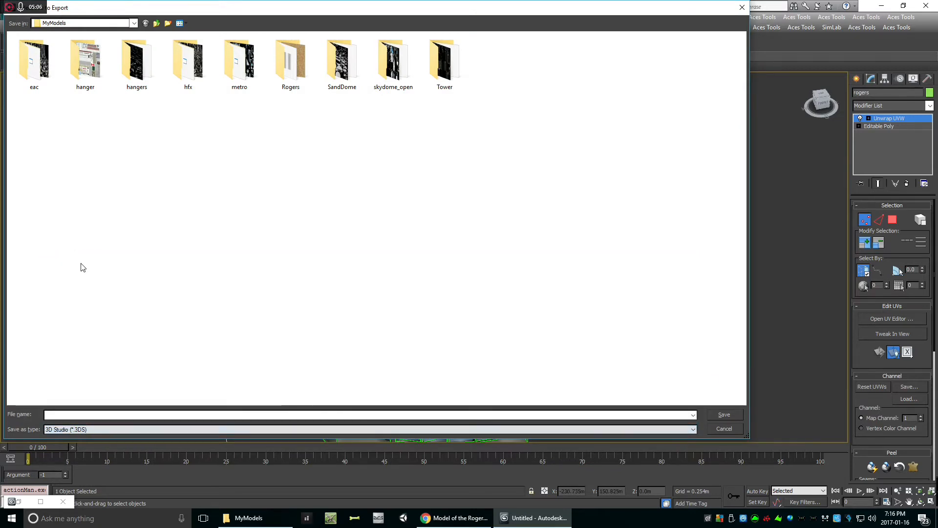
left_click(80, 415)
type("roger")
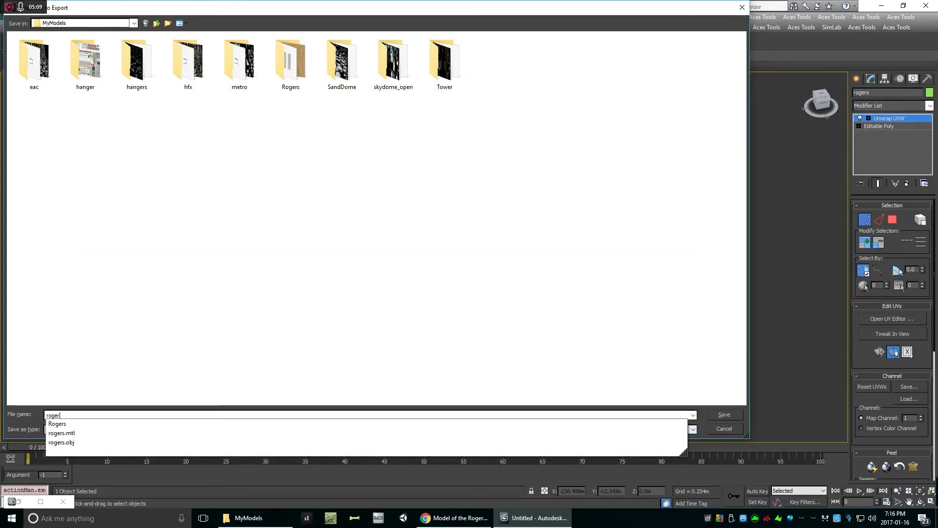
type("s.3ds")
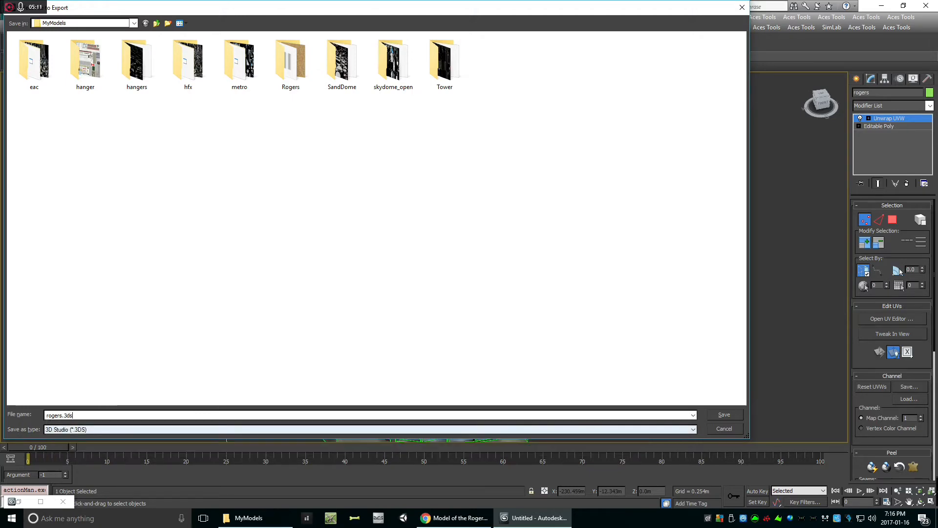
key("Return")
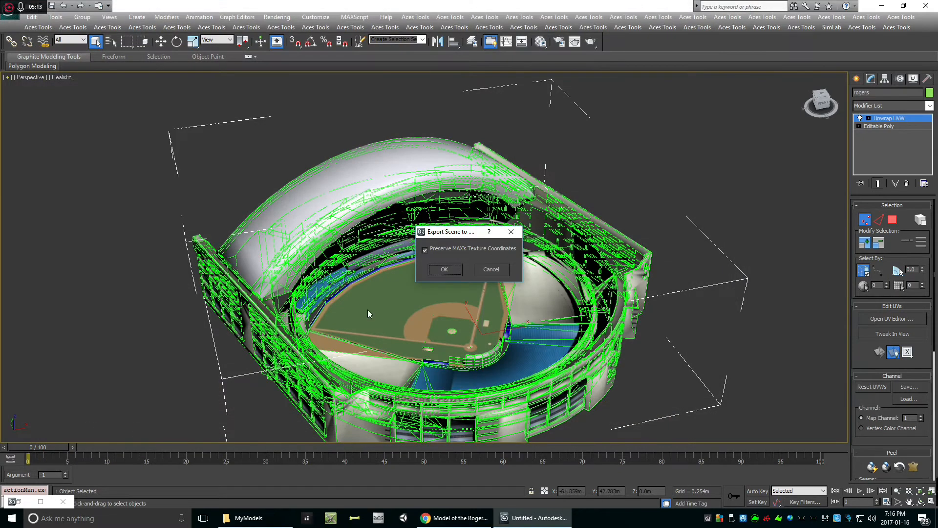
left_click(456, 269)
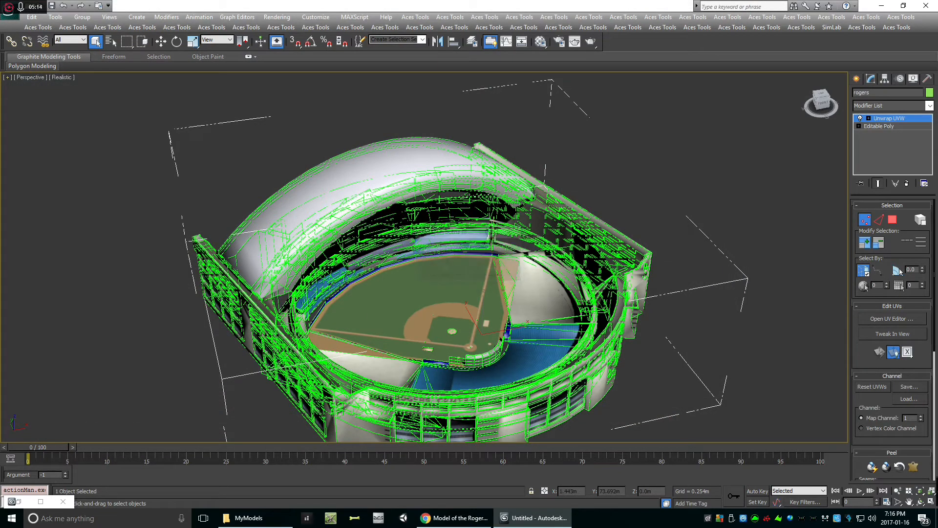
Close 3ds Max without saving the scene, and start SketchUp with a new model
left_click(926, 8)
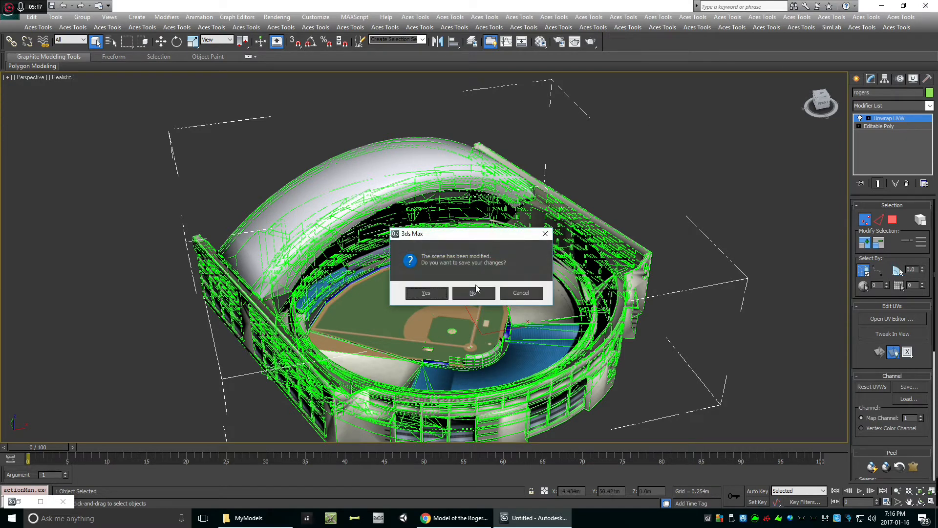
left_click(475, 292)
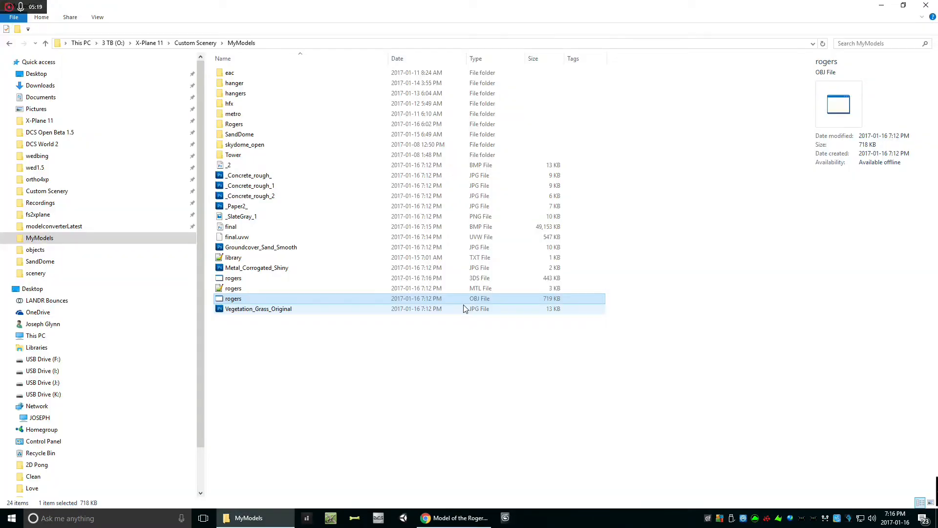
left_click(10, 521)
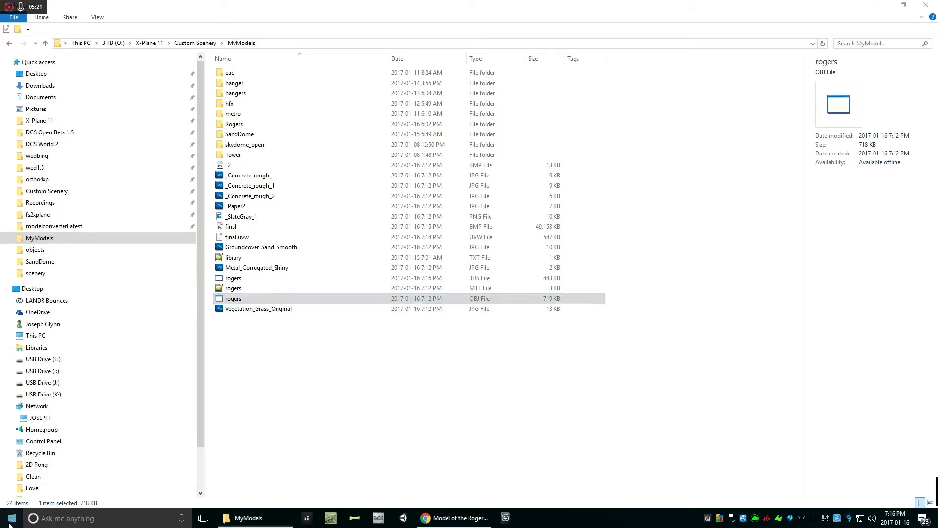
type("ske")
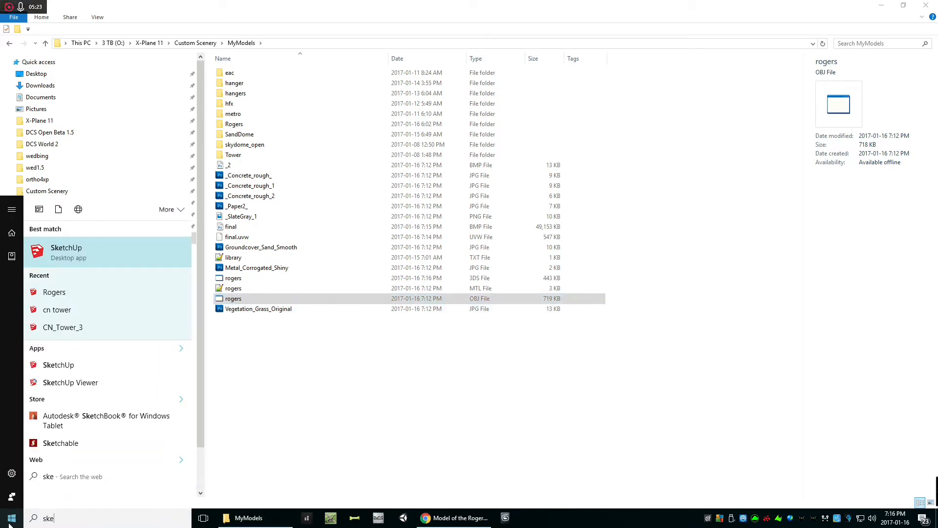
left_click(80, 257)
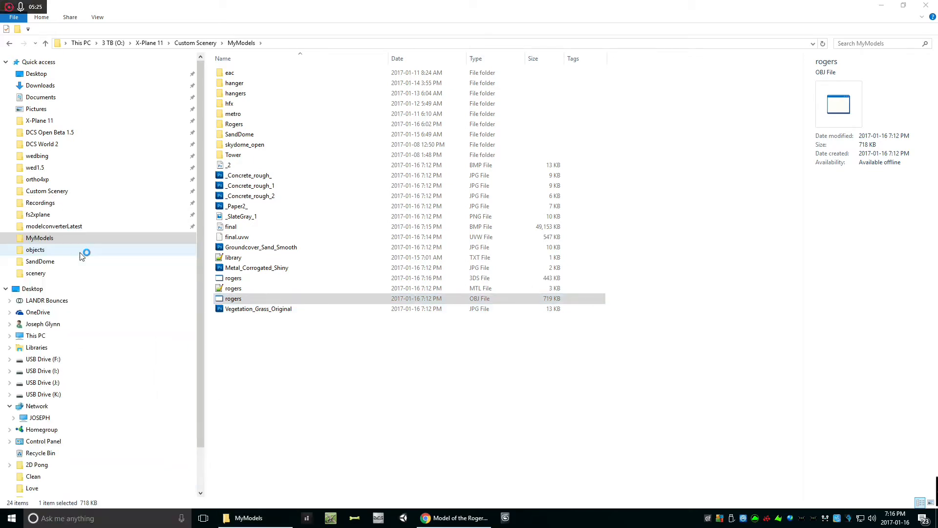
left_click(331, 325)
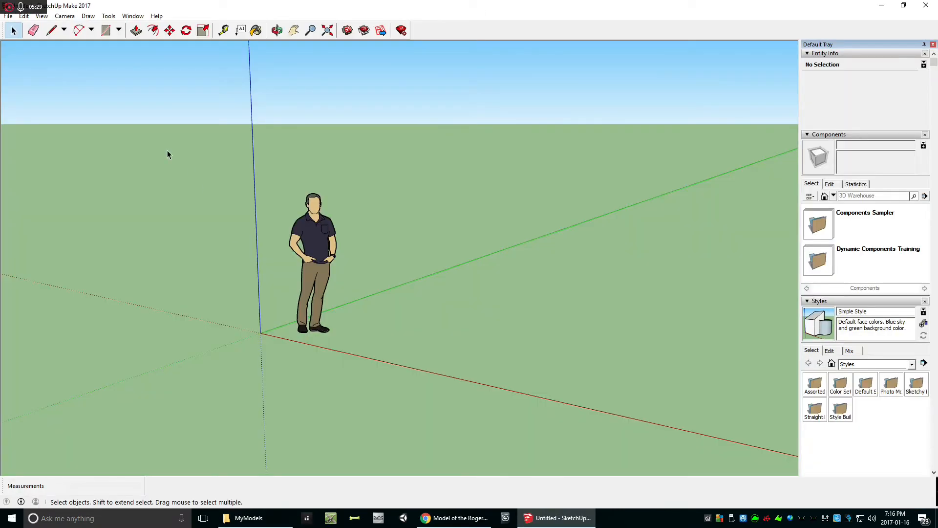
Import rogers.3ds from MyModels using the 3DS Files format and dismiss the import results
left_click(8, 16)
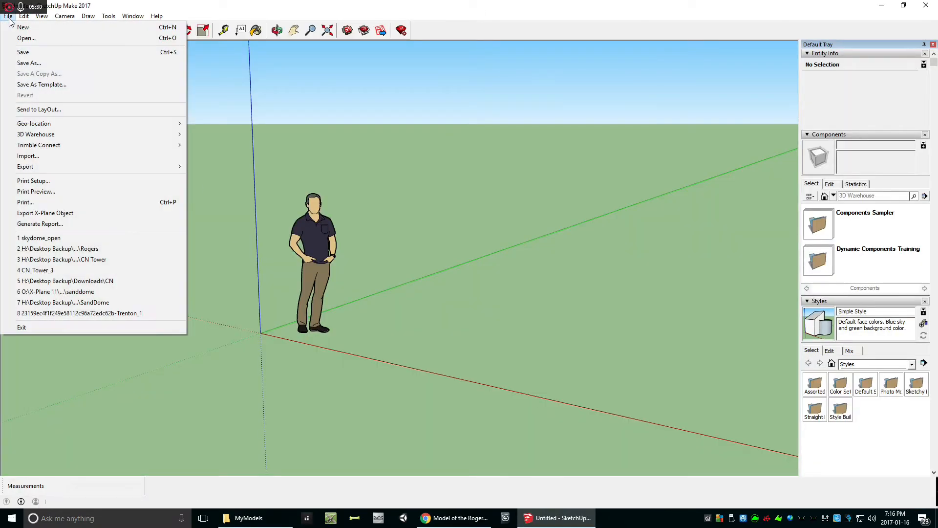
left_click(39, 155)
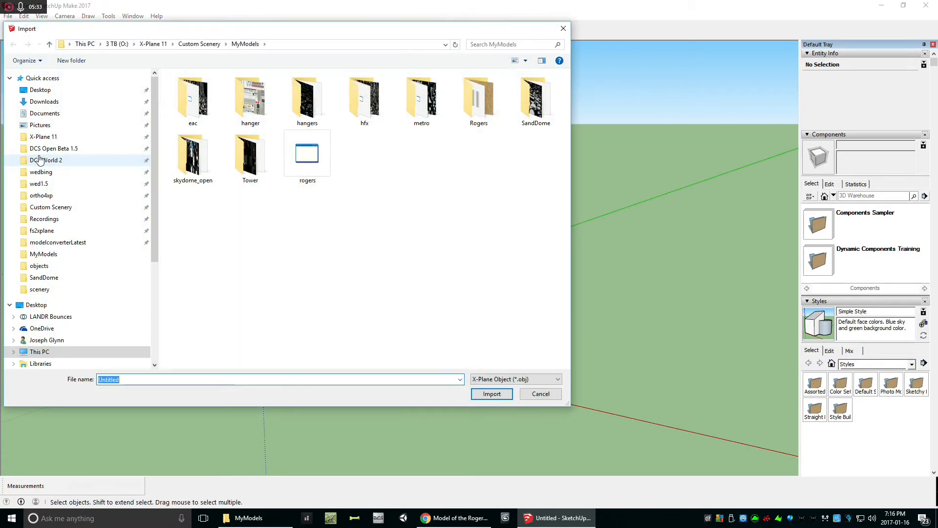
left_click(518, 379)
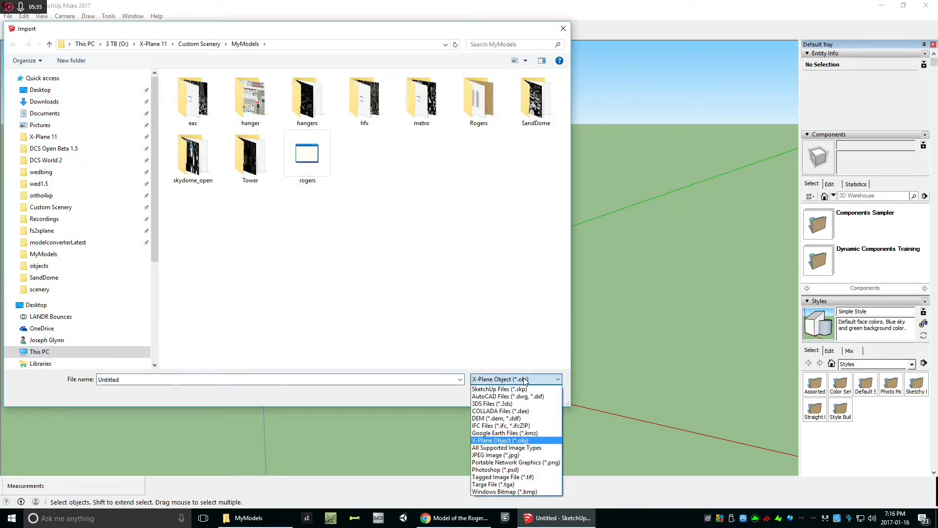
left_click(494, 404)
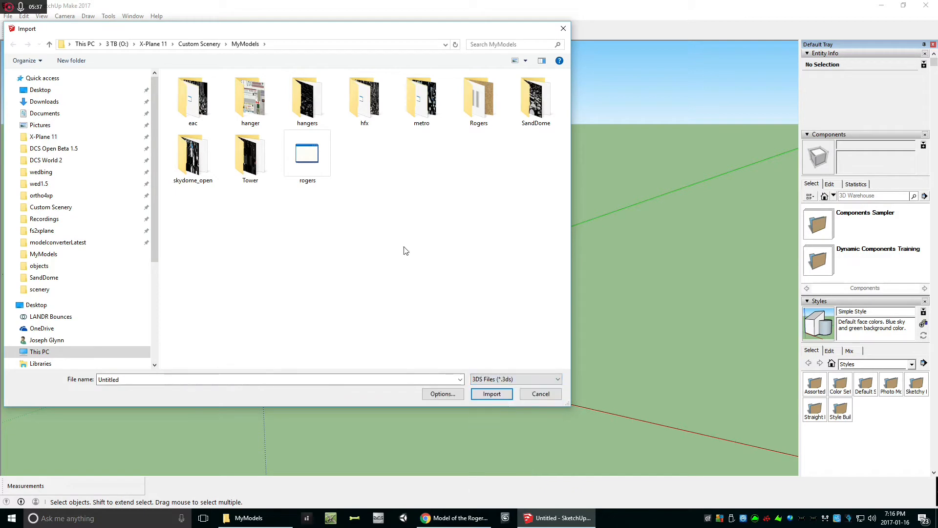
double_click(309, 155)
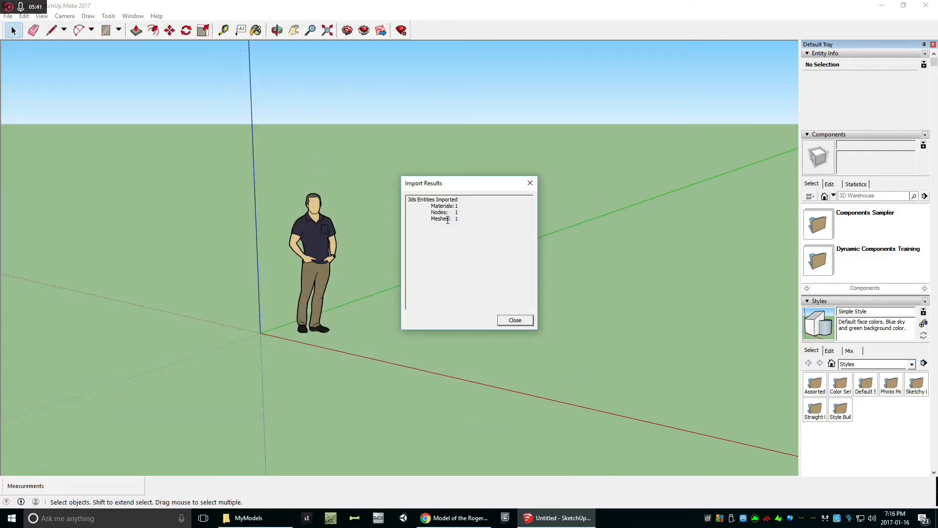
left_click(513, 321)
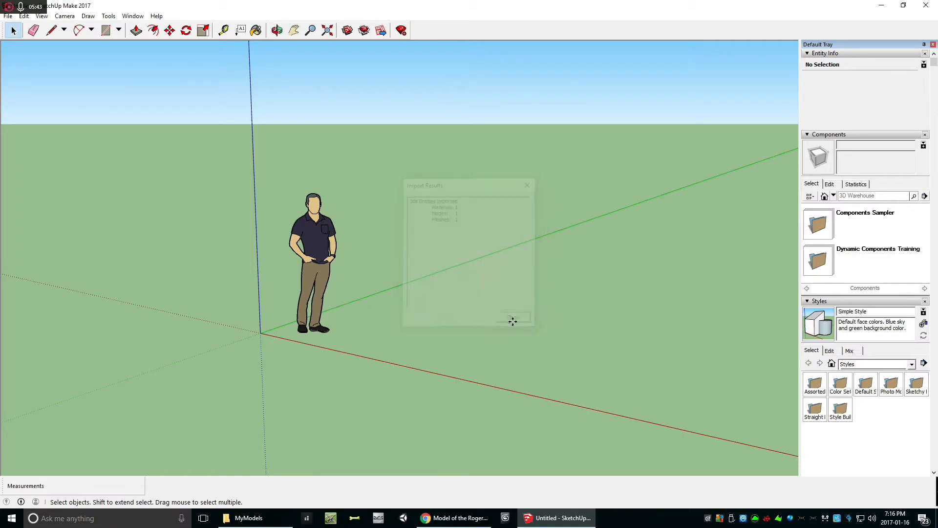
Place the imported stadium component on the ground near the model's origin
scroll(459, 306, "up", 5)
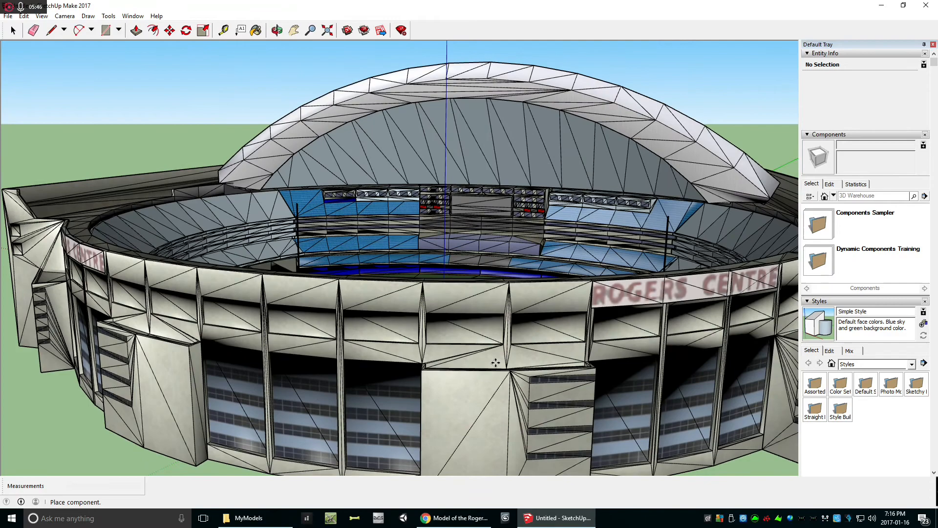
left_click(495, 362)
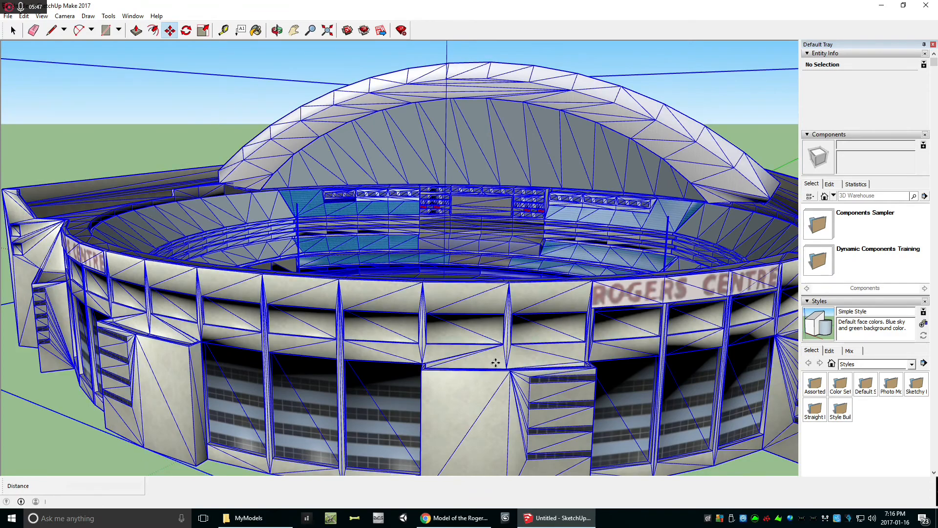
scroll(495, 362, "down", 6)
scroll(495, 361, "up", 3)
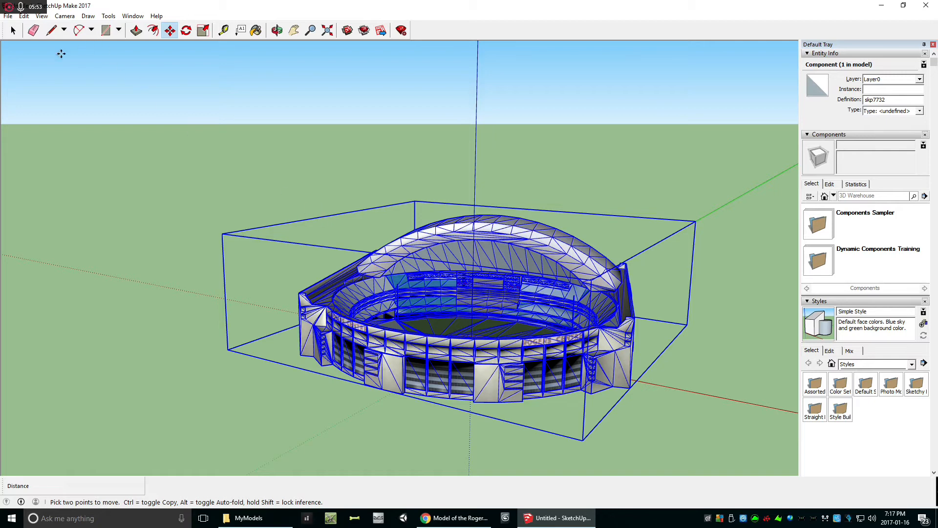
Try to export the unsaved stadium model as an X-Plane object
left_click(8, 16)
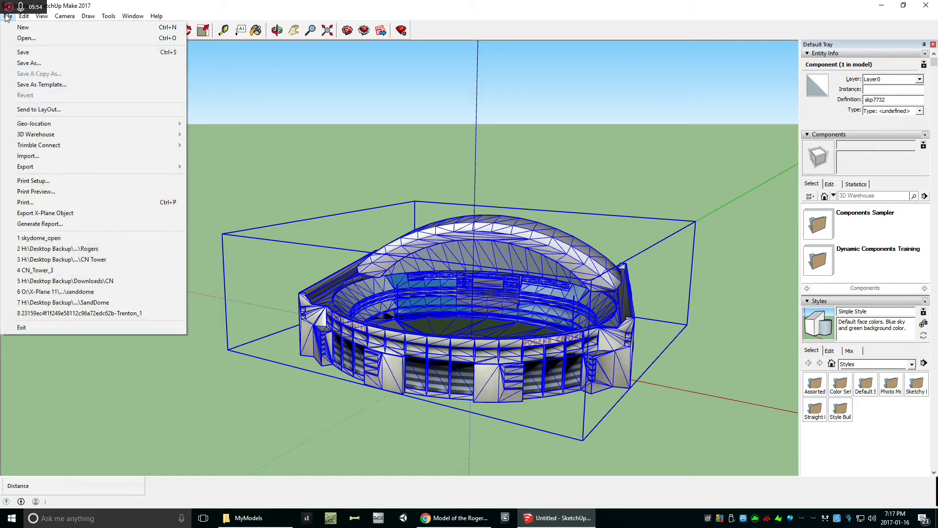
left_click(52, 217)
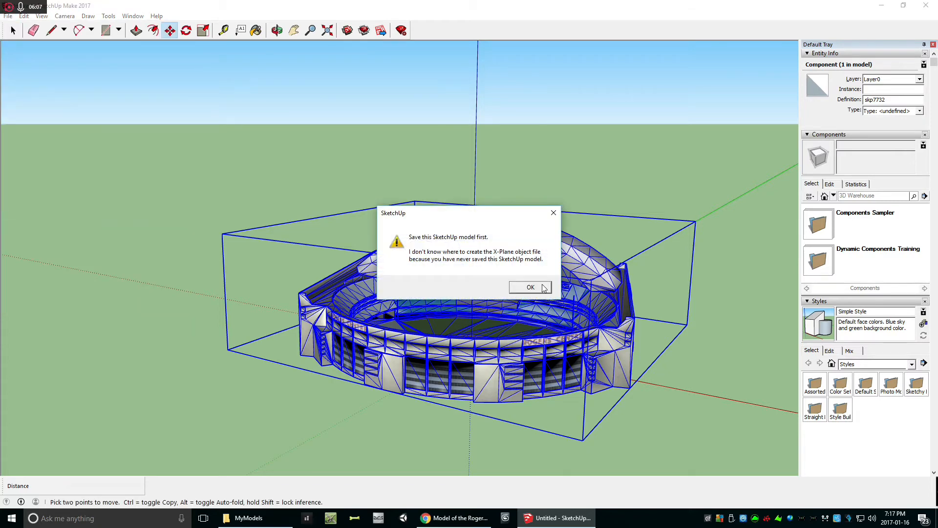
left_click(530, 287)
Save the SketchUp model in the MyModels folder as rogers.skp
left_click(7, 16)
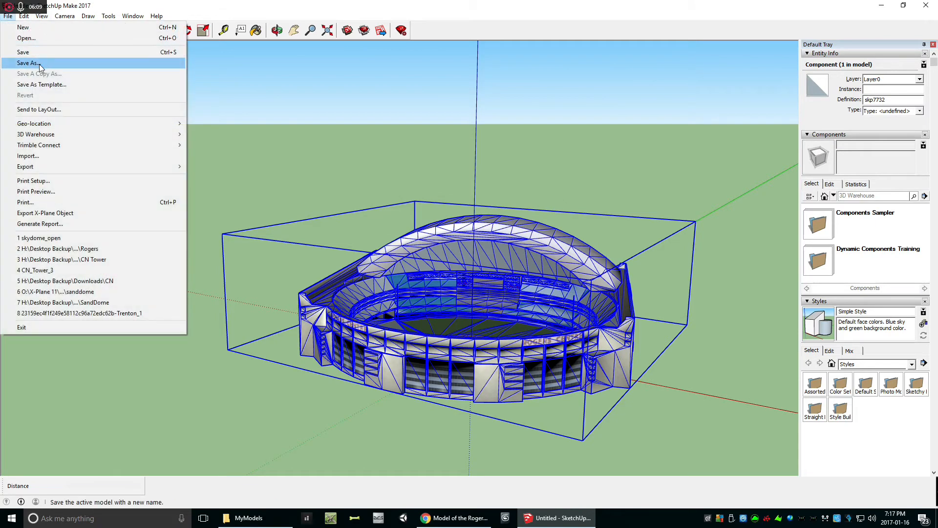
left_click(40, 64)
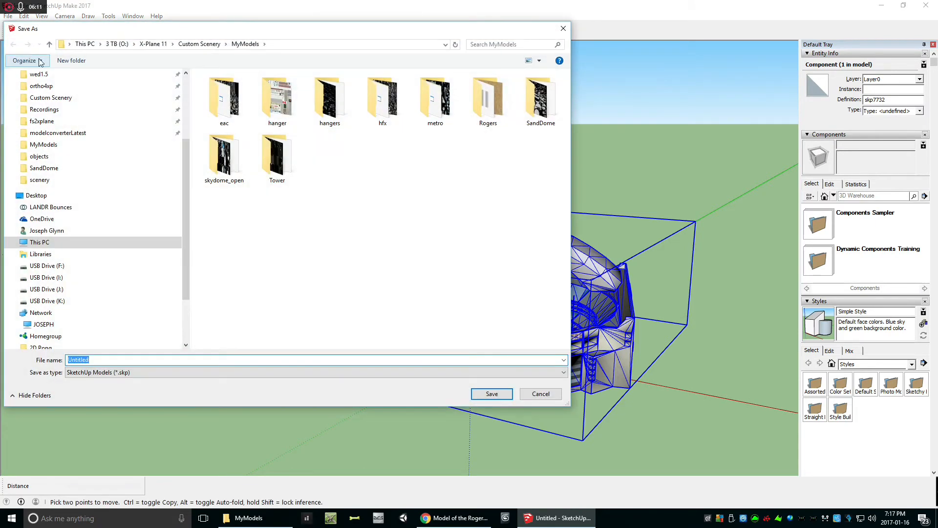
type("rogers")
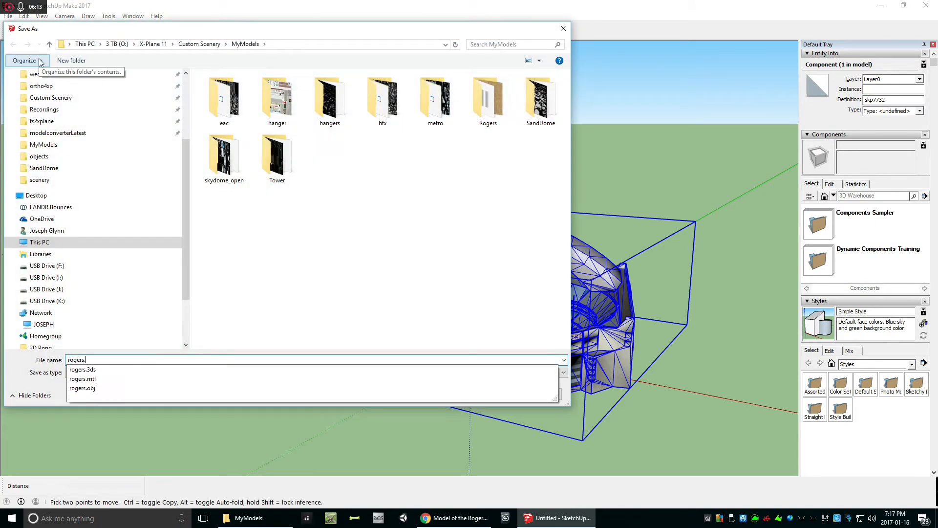
type(".")
key("Return")
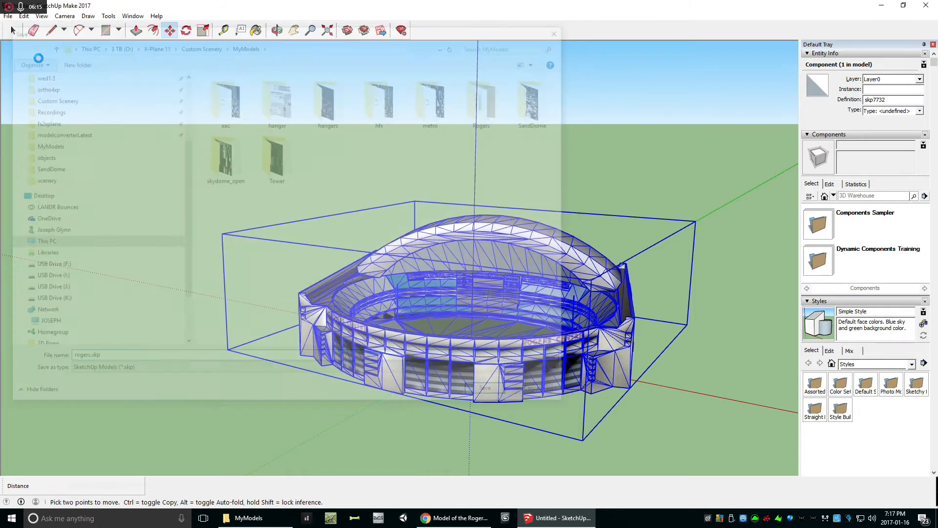
Export the stadium as an X-Plane object, accept highlighting of untextured faces, and close SketchUp without saving the changes
left_click(9, 16)
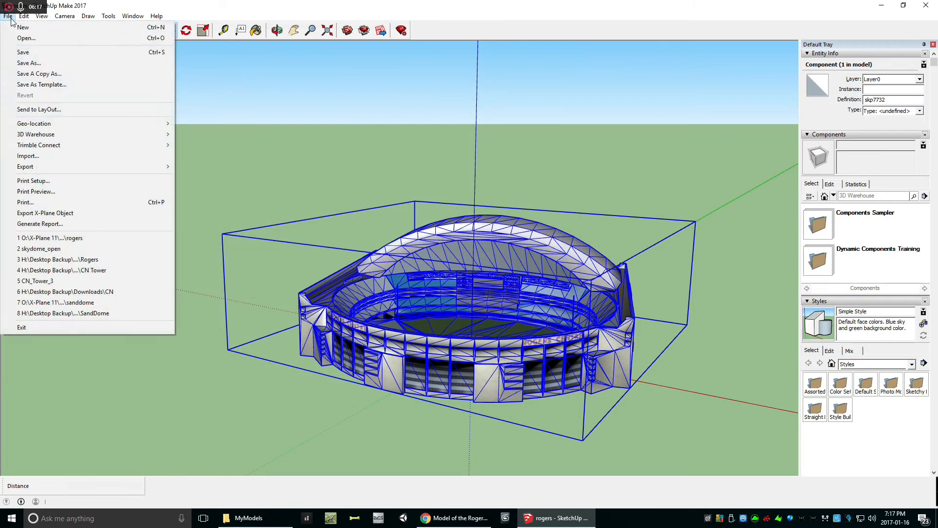
left_click(48, 213)
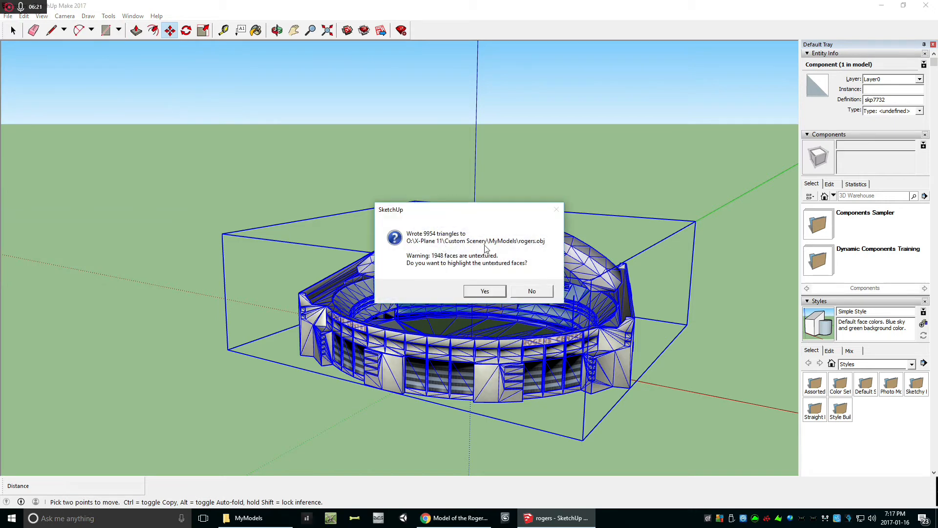
left_click(485, 291)
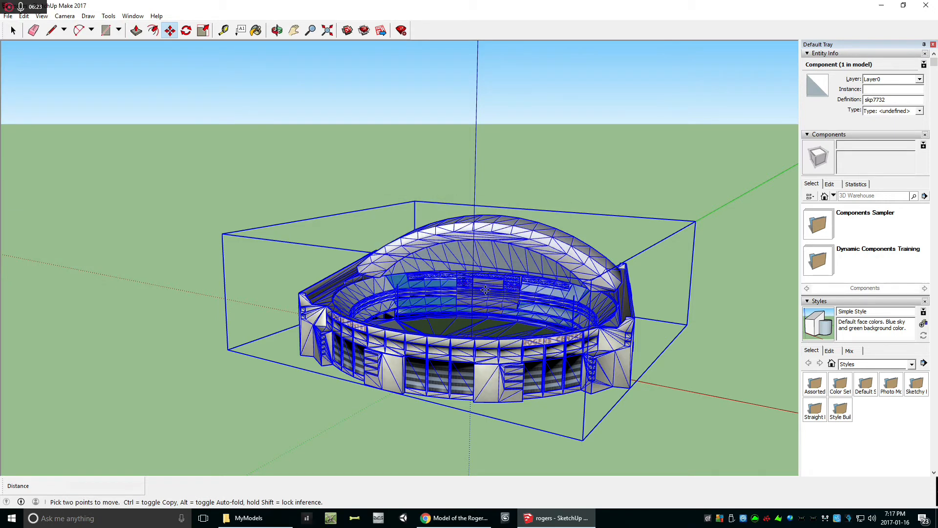
left_click(926, 5)
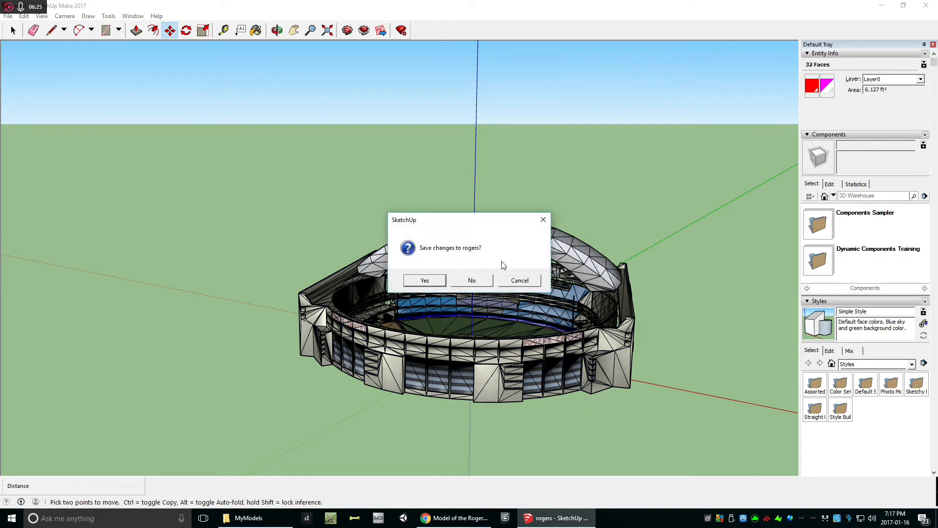
left_click(472, 280)
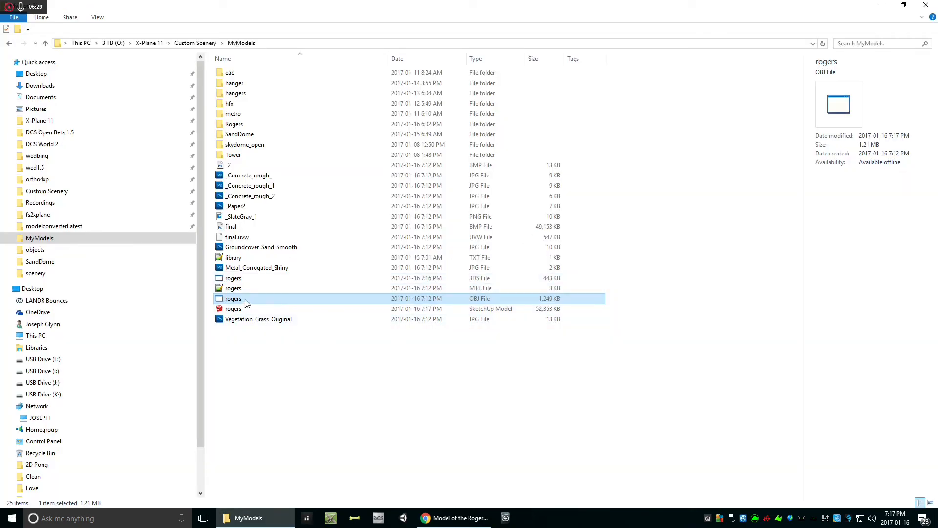
Delete everything inside the Rogers folder in MyModels and return to MyModels
double_click(236, 124)
left_click_drag(761, 156, 228, 88)
key("Delete")
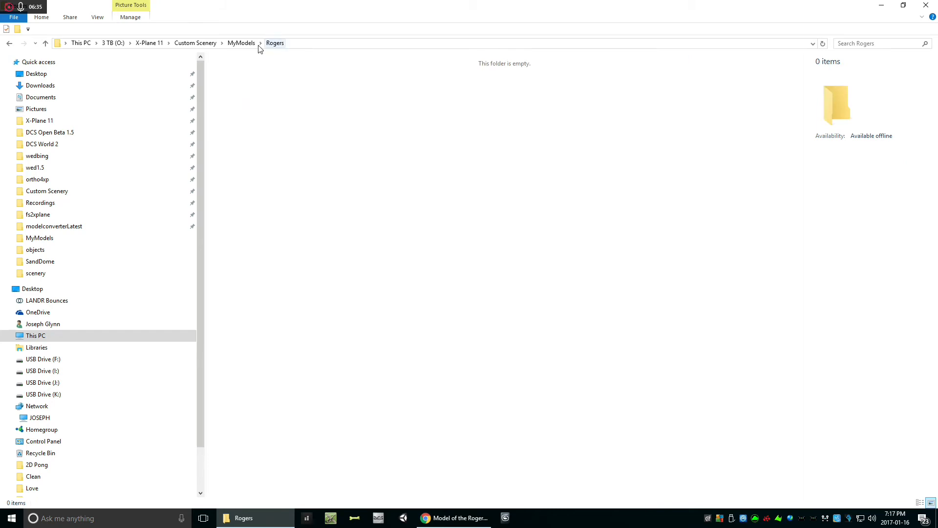
left_click(239, 43)
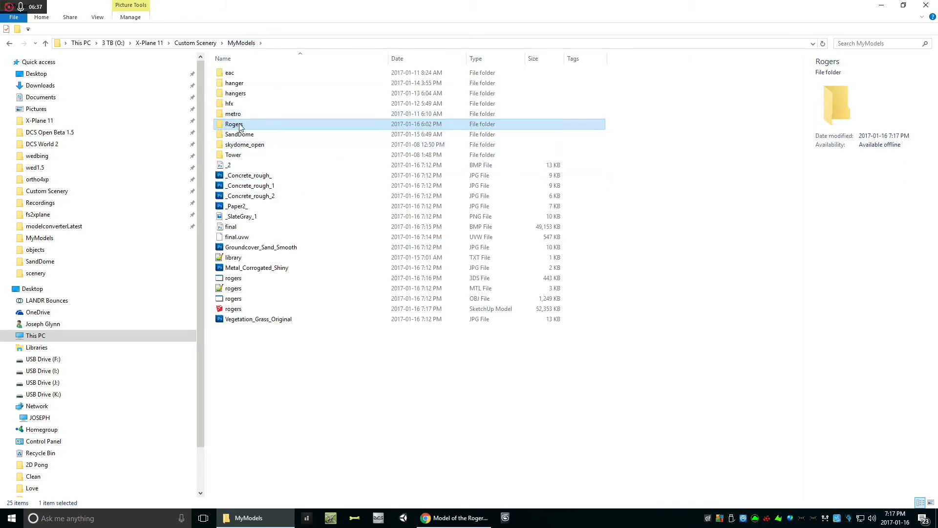
Move the rogers OBJ file and the final BMP texture from MyModels into the Rogers folder
left_click(237, 302)
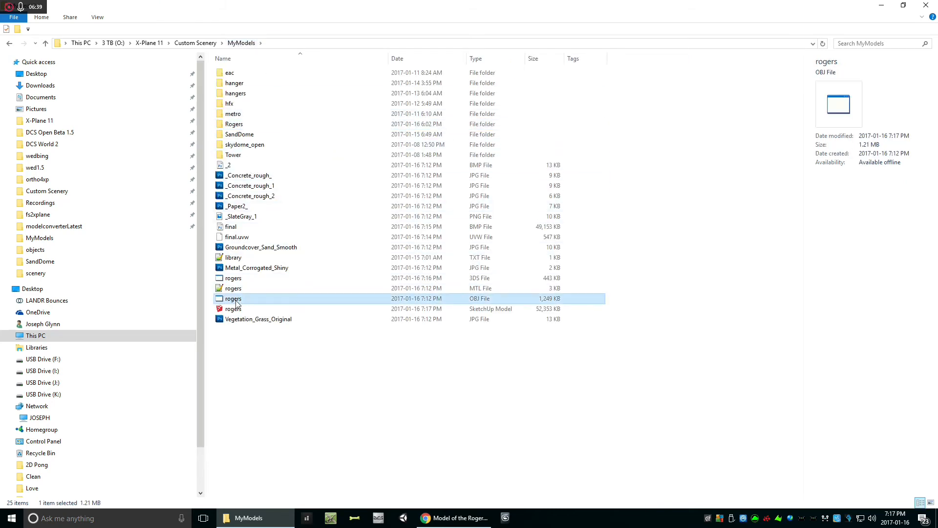
left_click(233, 229, "ctrl")
left_click_drag(233, 230, 235, 126)
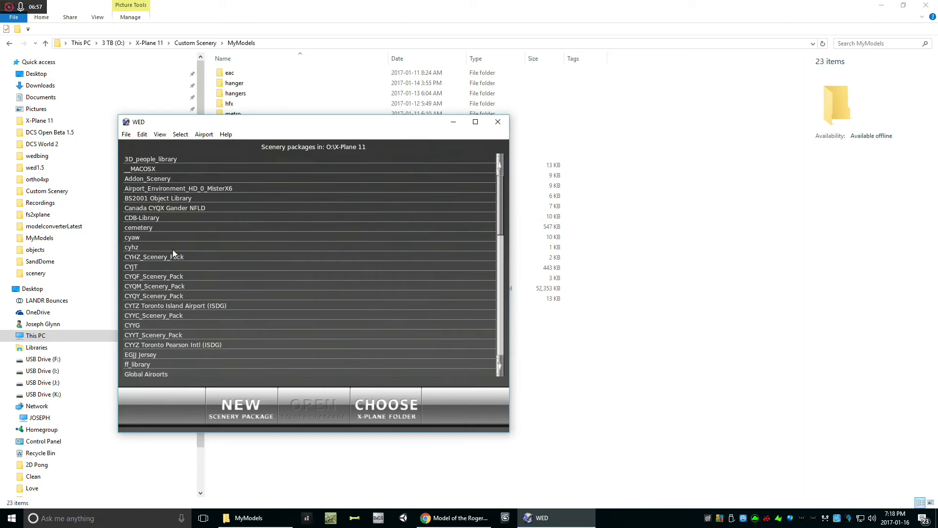
Open the CYTZ Toronto Island Airport (ISDG) package in WED, examine its local and MyModels_Library folders, and close WED
left_click(157, 306)
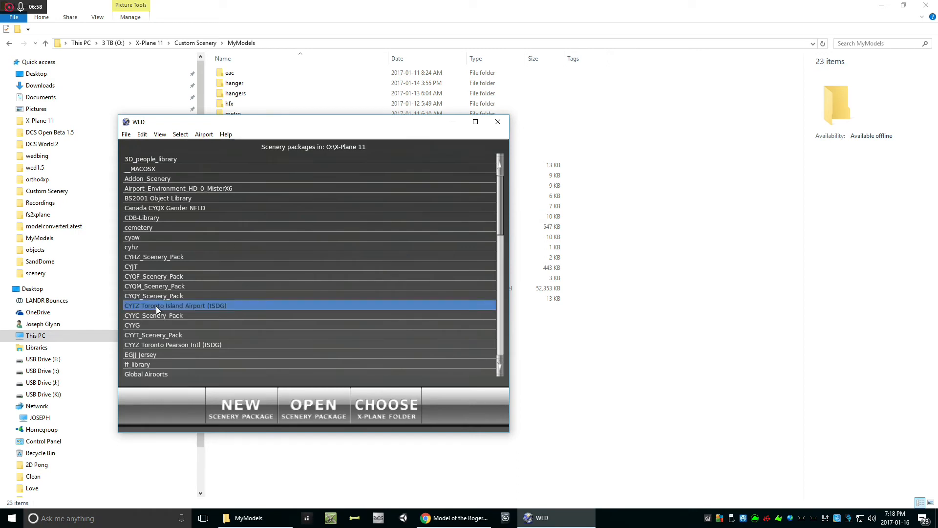
left_click(311, 402)
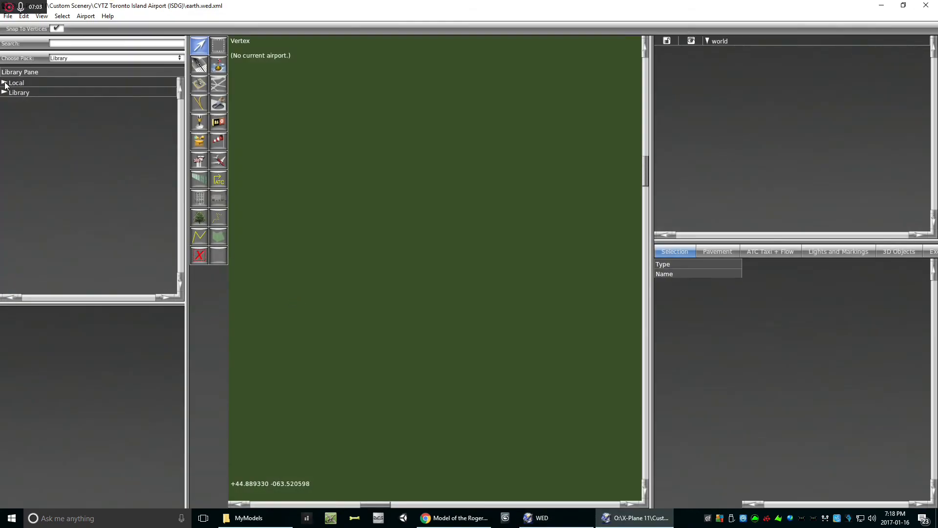
left_click(5, 83)
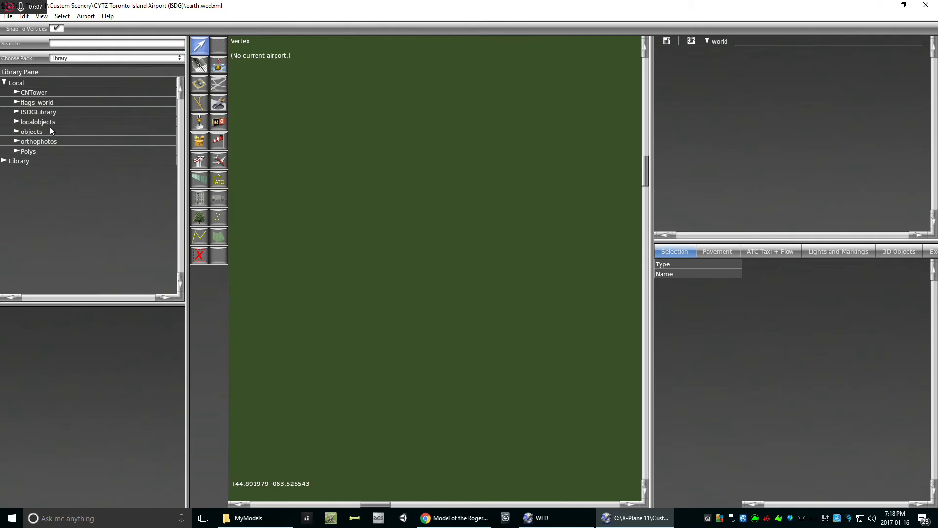
left_click(17, 122)
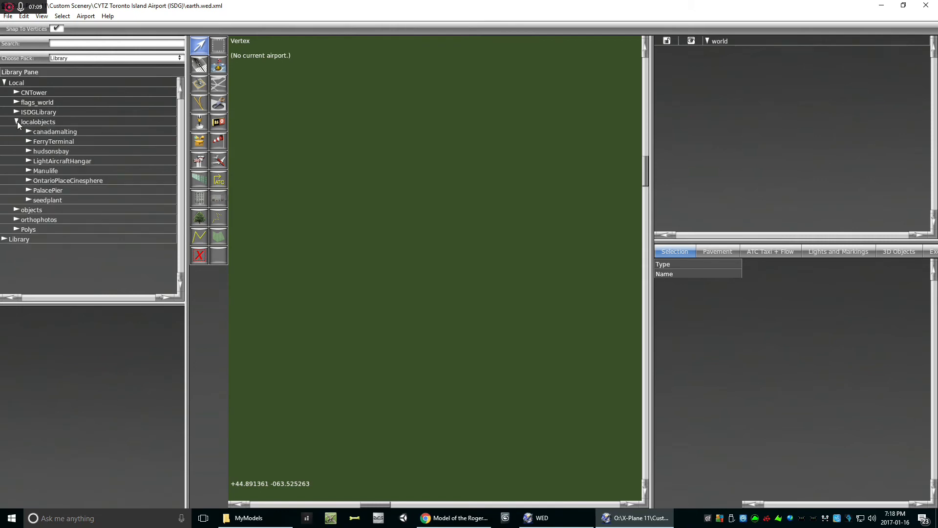
left_click(17, 123)
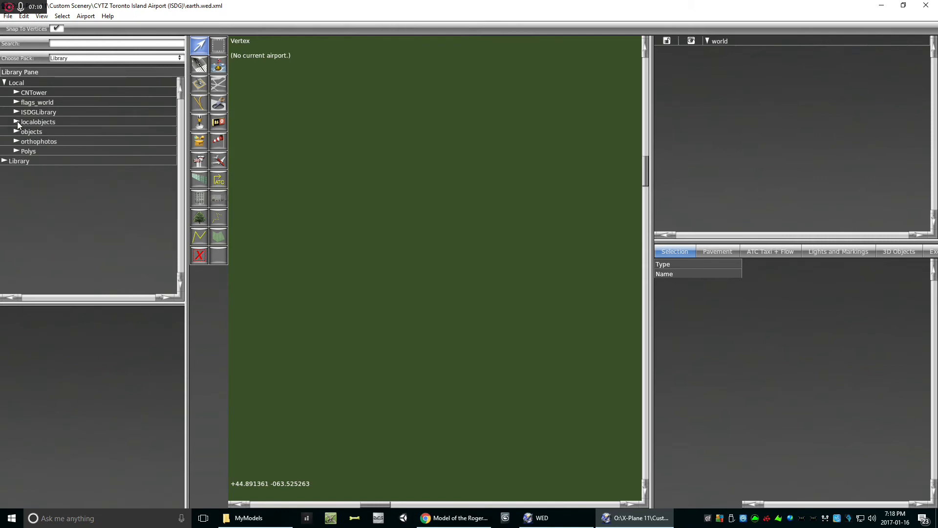
left_click(8, 162)
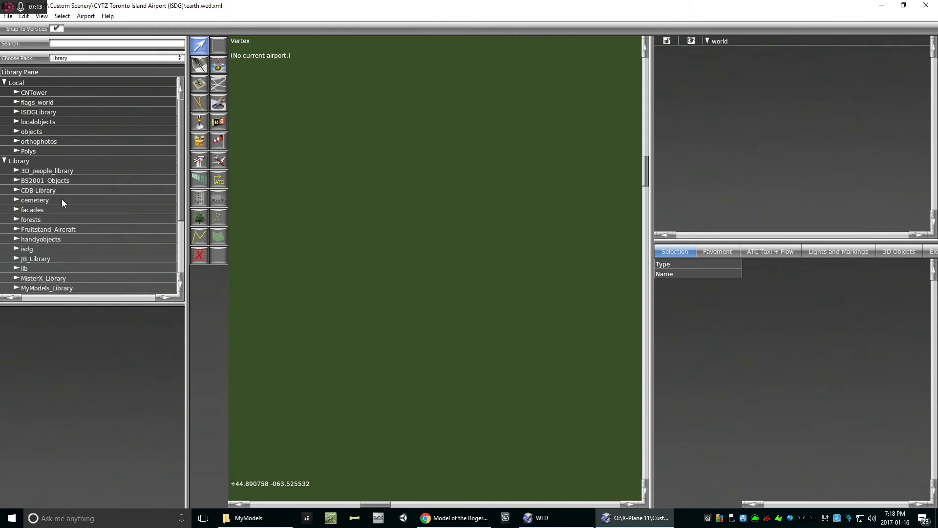
scroll(61, 198, "down", 2)
left_click(17, 244)
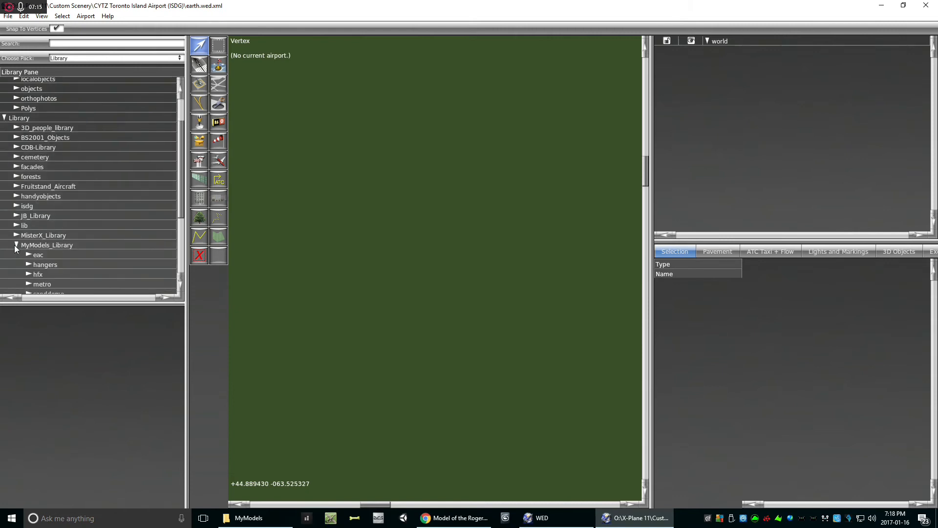
scroll(38, 245, "down", 3)
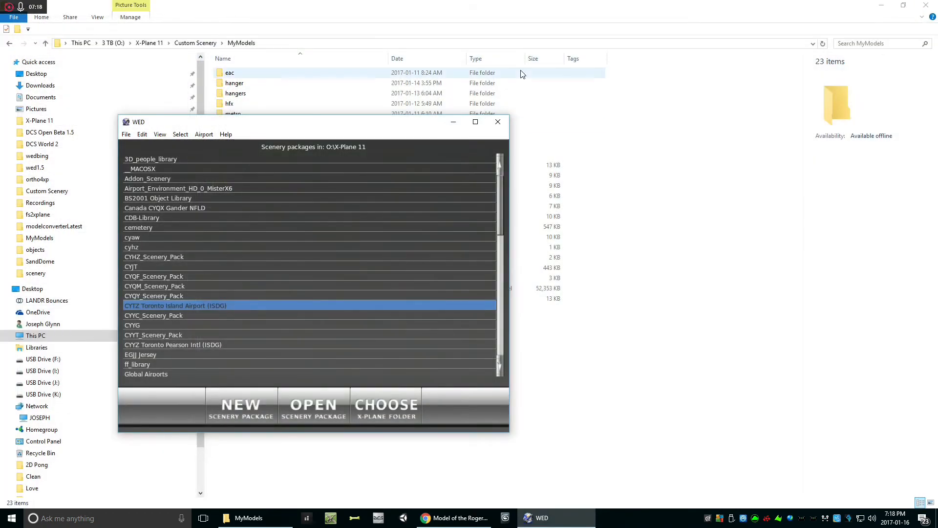
left_click(498, 122)
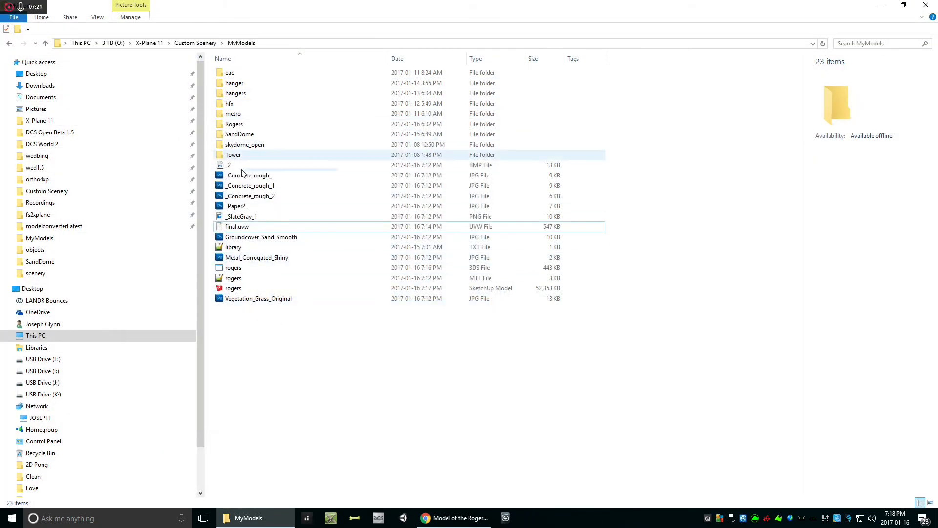
Open MyModels' library.txt in Notepad++ and duplicate the sanddome EXPORT line on a new line at the end
double_click(243, 247)
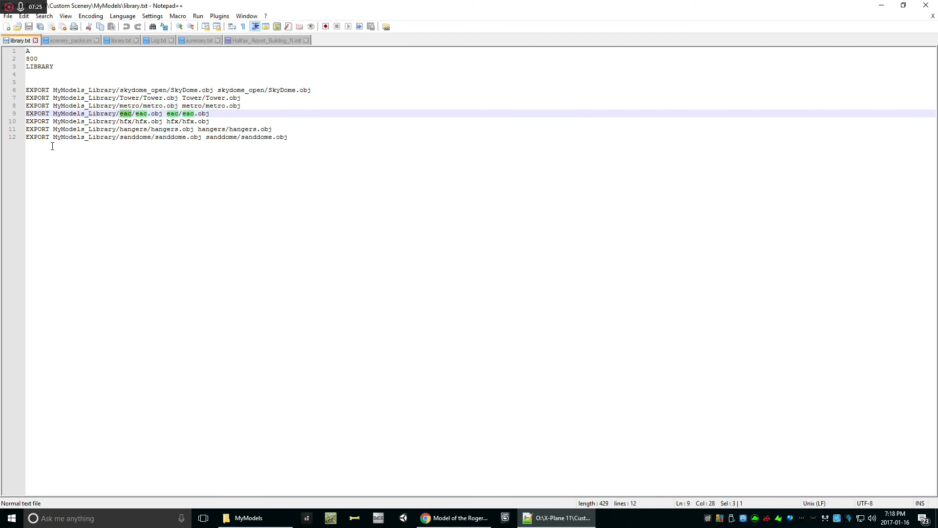
left_click_drag(286, 139, 25, 138)
key("ctrl+c")
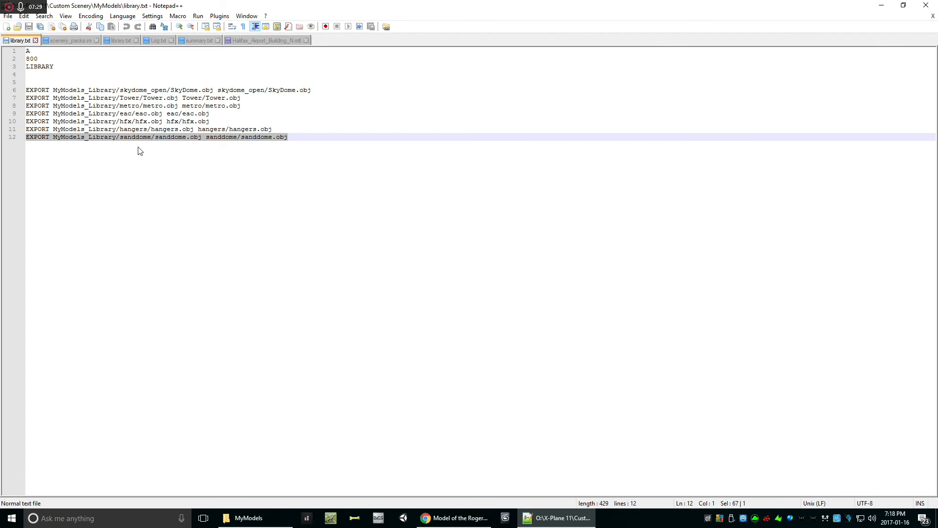
key("End")
key("Return")
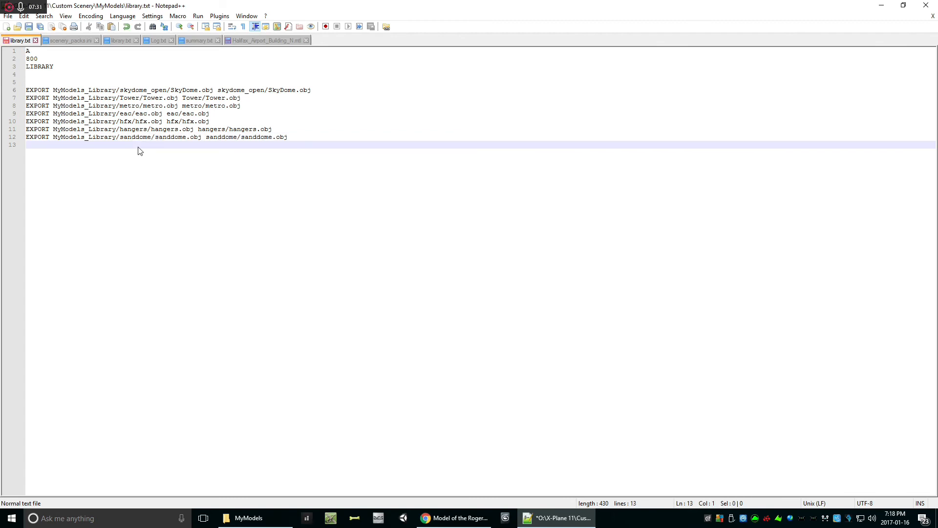
key("ctrl+v")
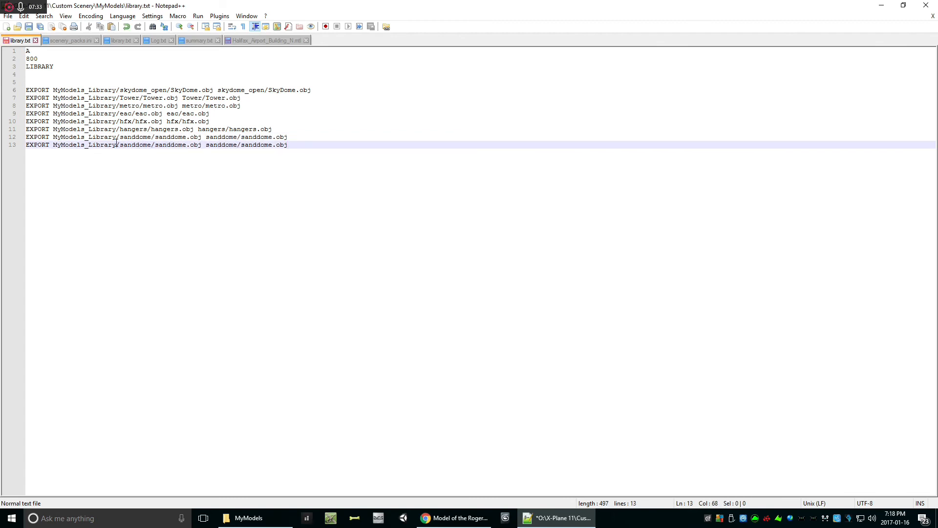
Replace the four occurrences of "sanddome" in the last EXPORT line with "rogers", one at a time
left_click_drag(119, 145, 151, 144)
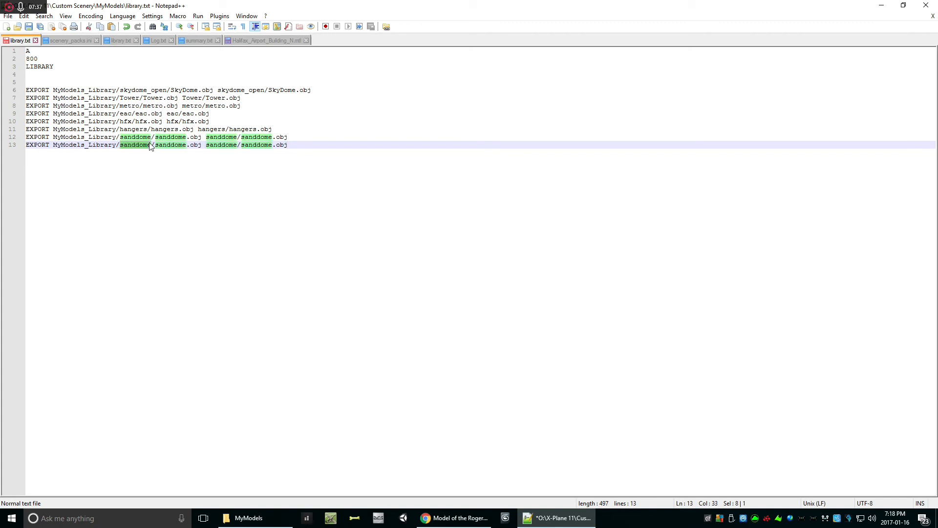
left_click(23, 17)
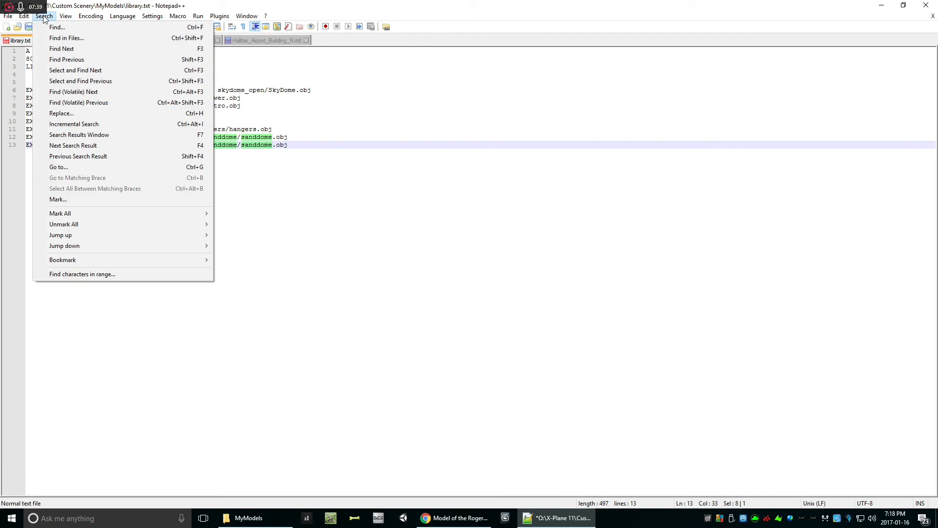
left_click(71, 113)
key("Tab")
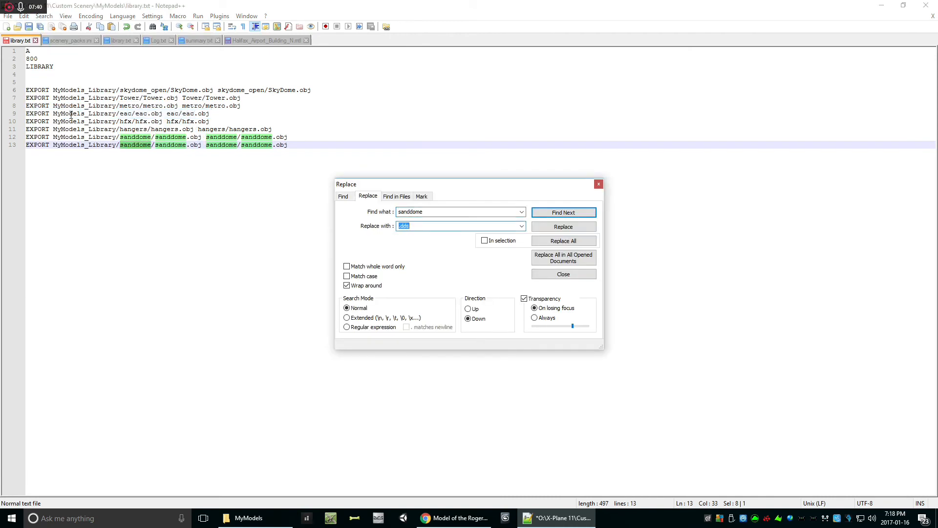
type("rogers")
left_click(563, 226)
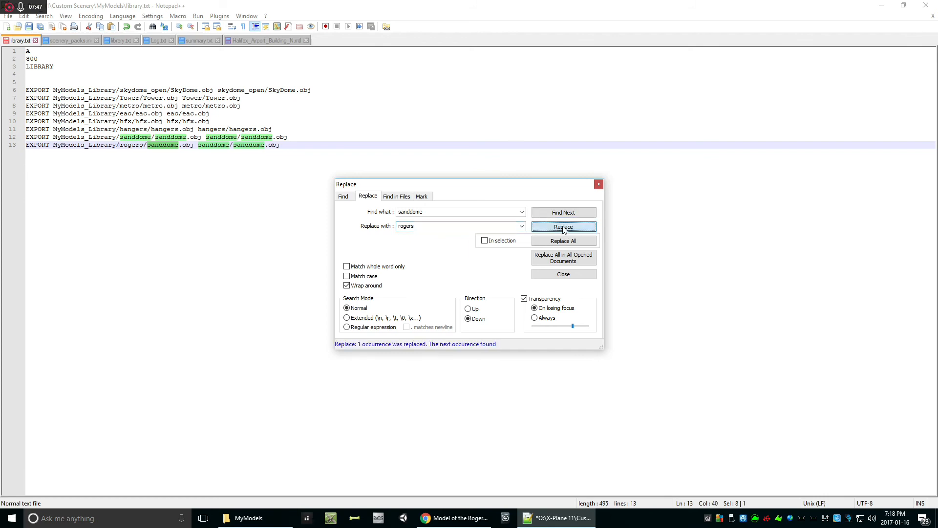
left_click(563, 227)
left_click(563, 227)
left_click(564, 227)
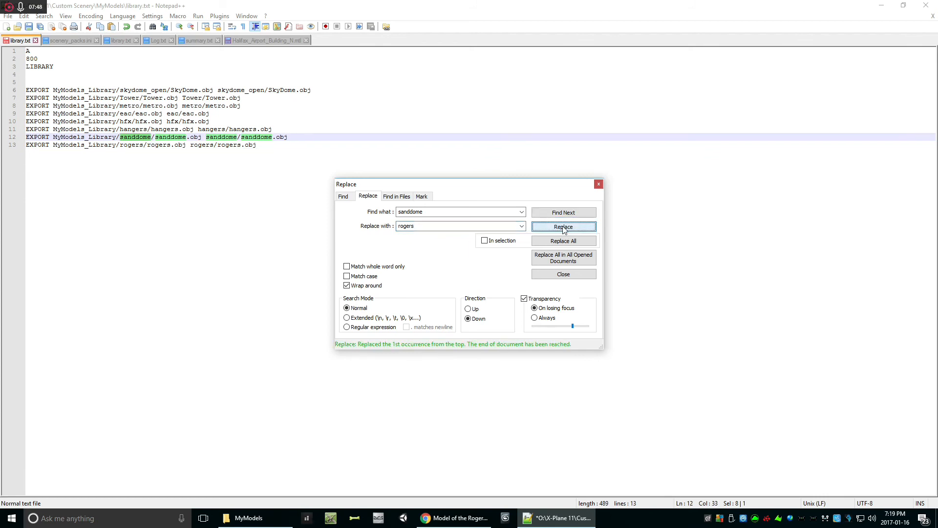
left_click(564, 273)
Save the edited library.txt, dismiss the Save As dialog, and close Notepad++
left_click(40, 27)
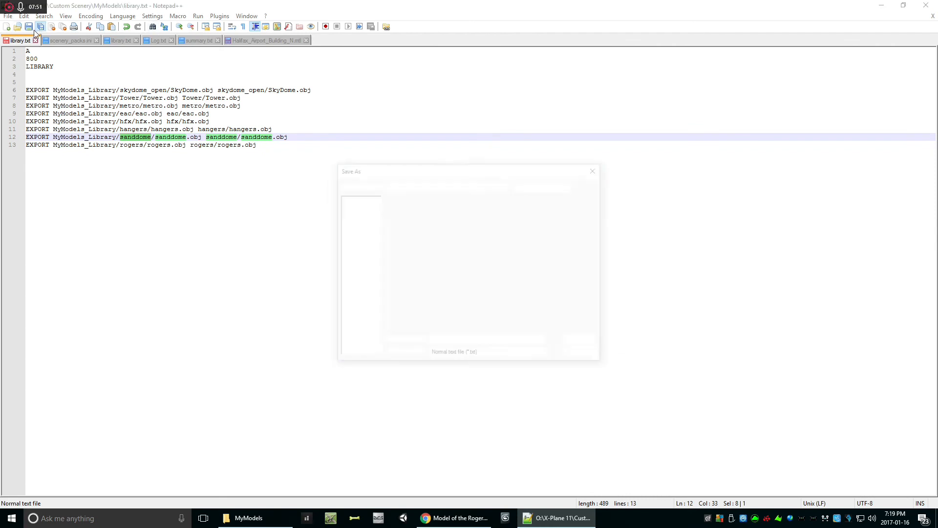
left_click(583, 355)
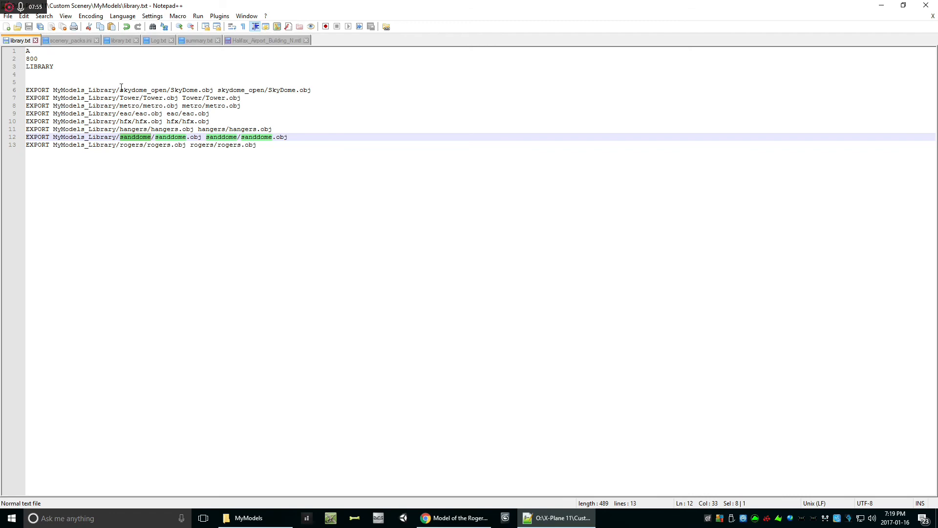
left_click(934, 5)
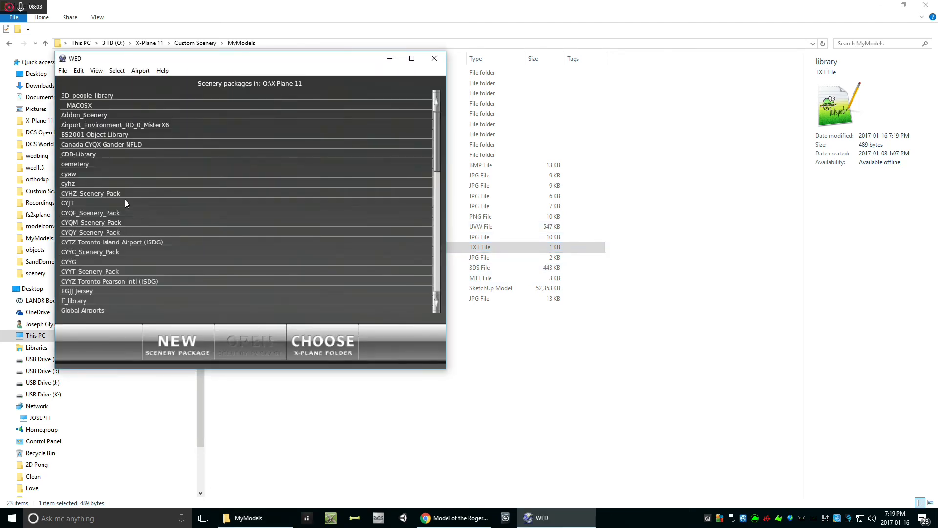
Open the CYTZ Toronto Island Airport (ISDG) package in WED and expand the rogers folder under MyModels_Library
left_click(125, 241)
left_click(231, 348)
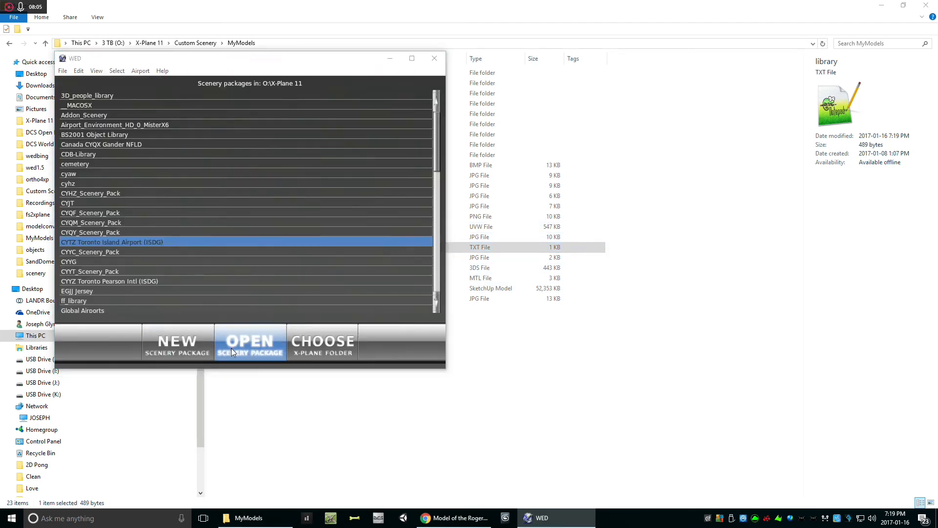
left_click(5, 93)
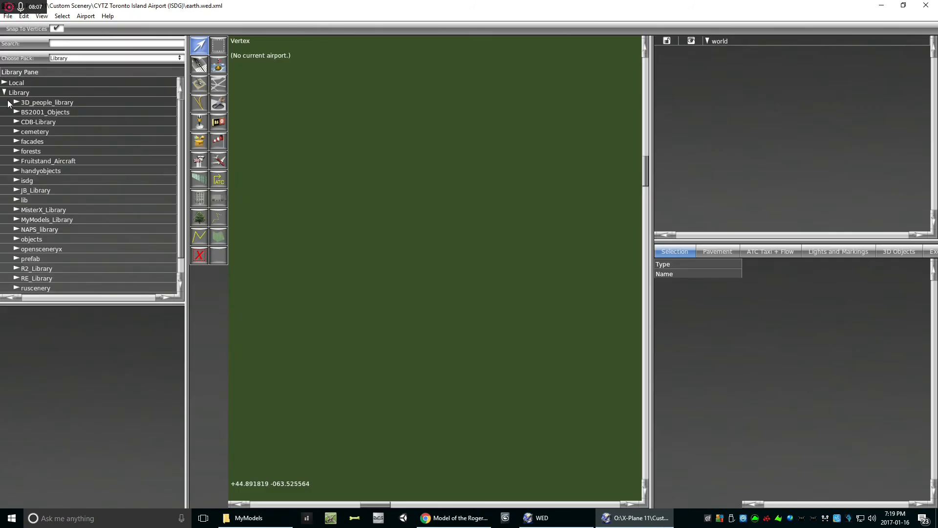
scroll(32, 182, "down", 1)
left_click(17, 201)
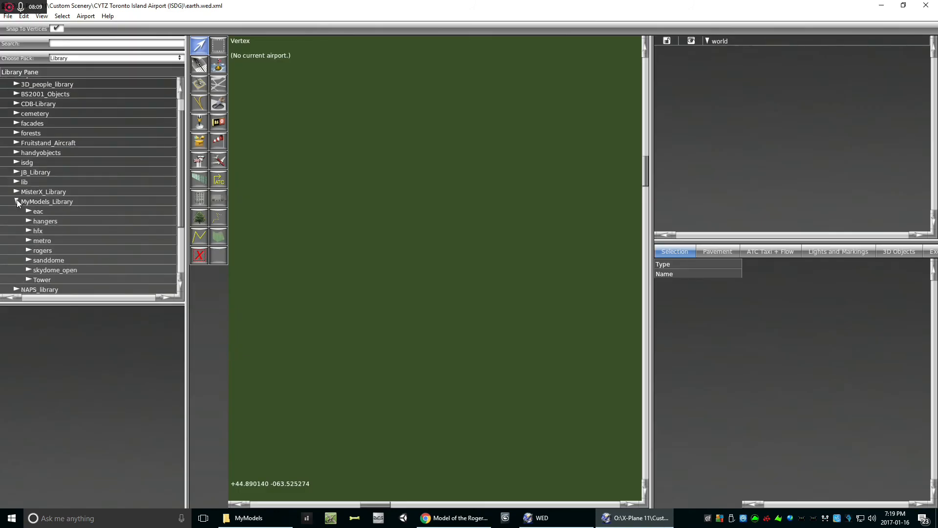
left_click(28, 250)
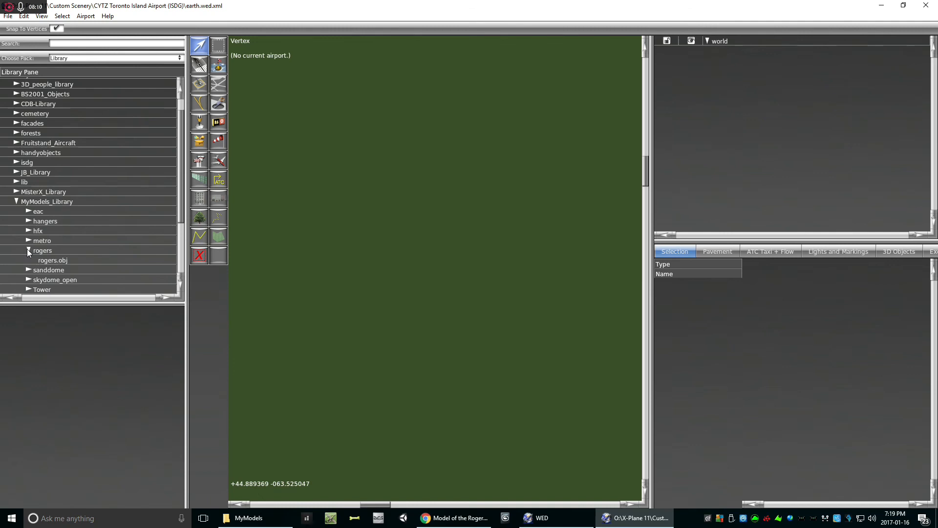
Preview rogers.obj and examine the stadium's textures up close and from a different angle
left_click(51, 259)
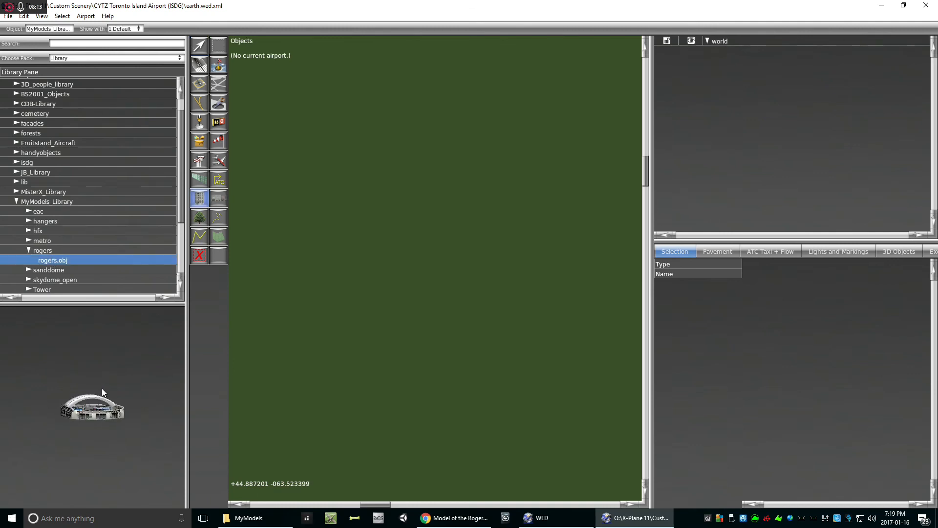
scroll(90, 412, "up", 10)
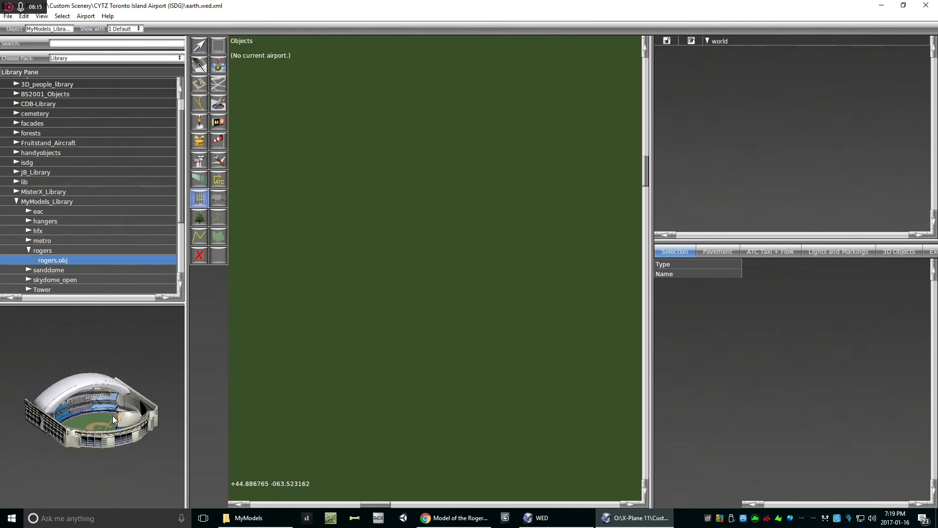
scroll(113, 415, "down", 8)
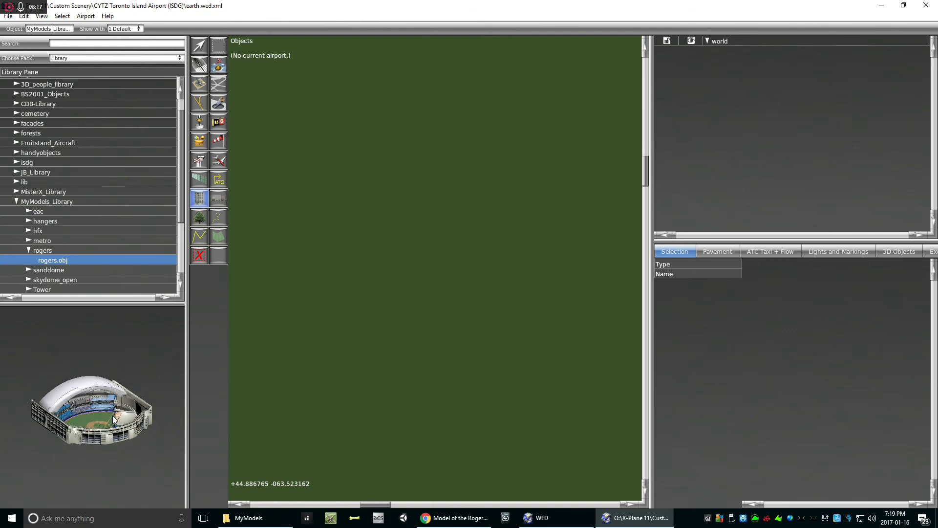
mouse_move(110, 418)
left_mouse_down()
mouse_move(83, 432)
mouse_move(112, 417)
left_mouse_up()
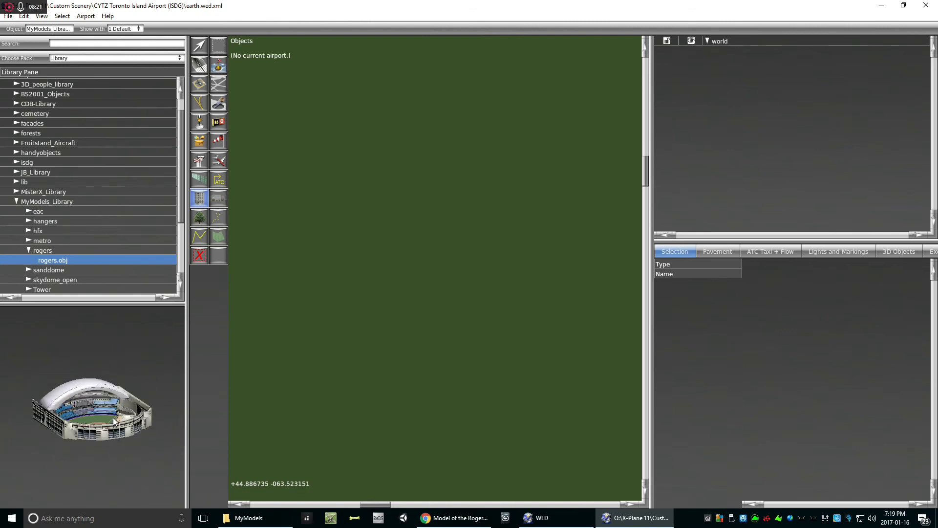